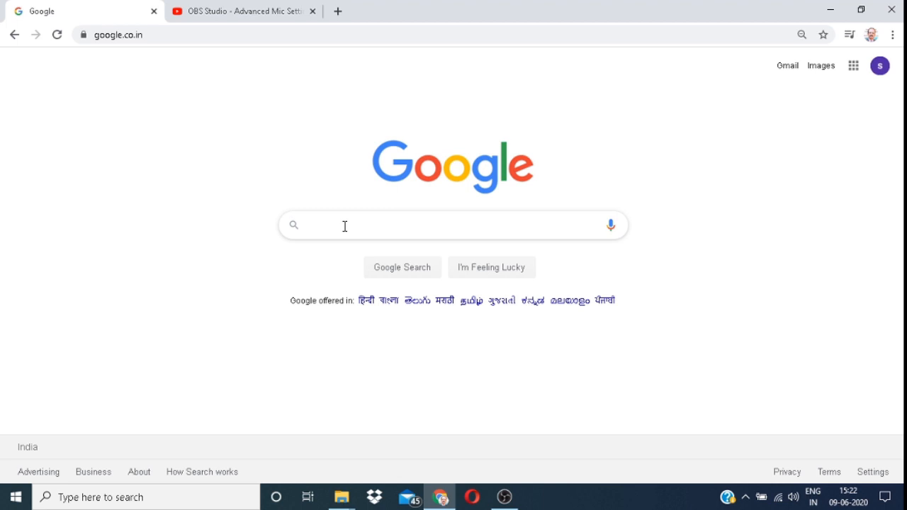
# Step: Search Google for 'google classroom' and open the Google for Education Classroom result
pyautogui.write('goo')
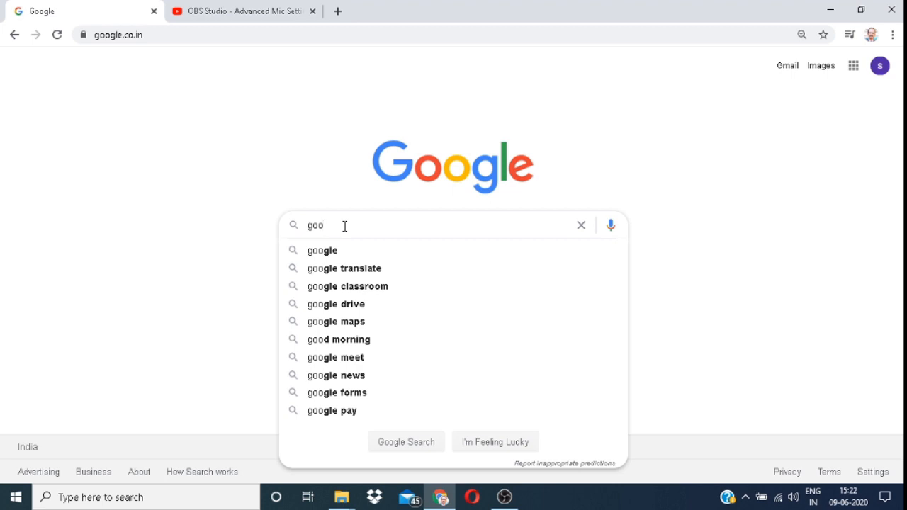
pyautogui.write('gle ')
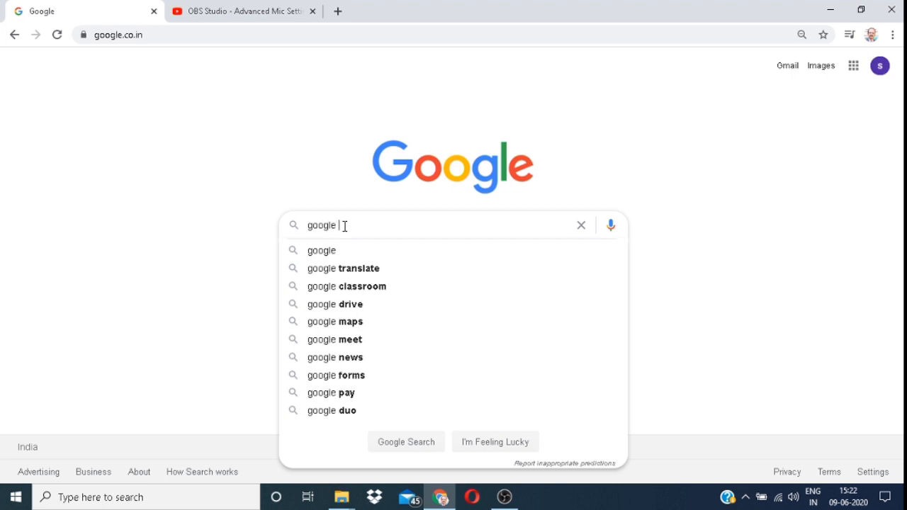
pyautogui.write('cla')
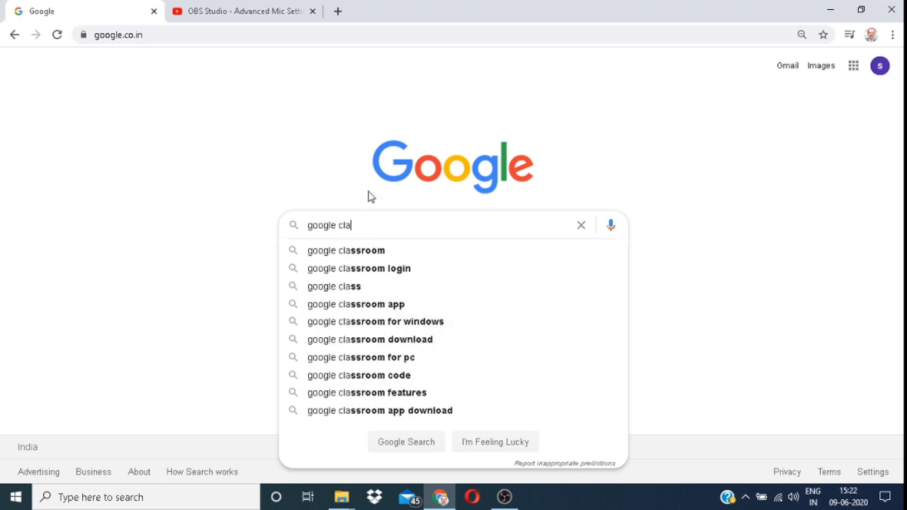
pyautogui.click(357, 256)
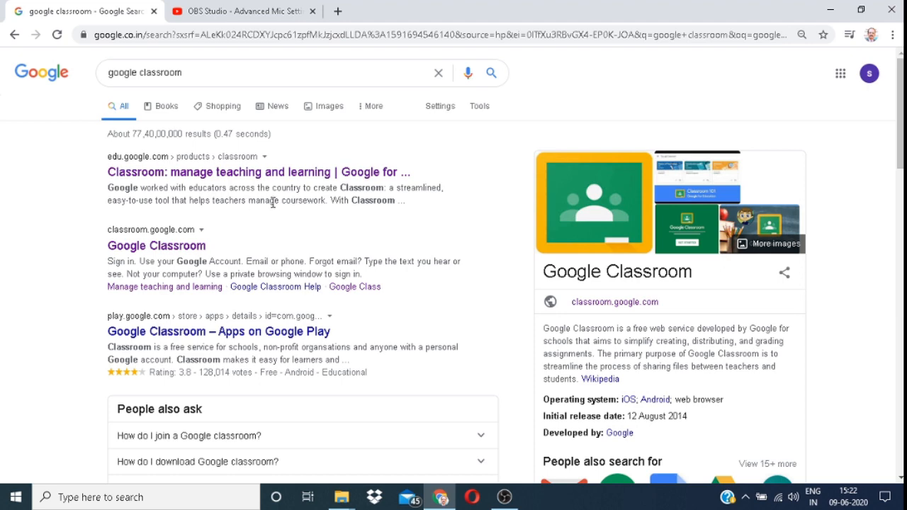
pyautogui.click(294, 177)
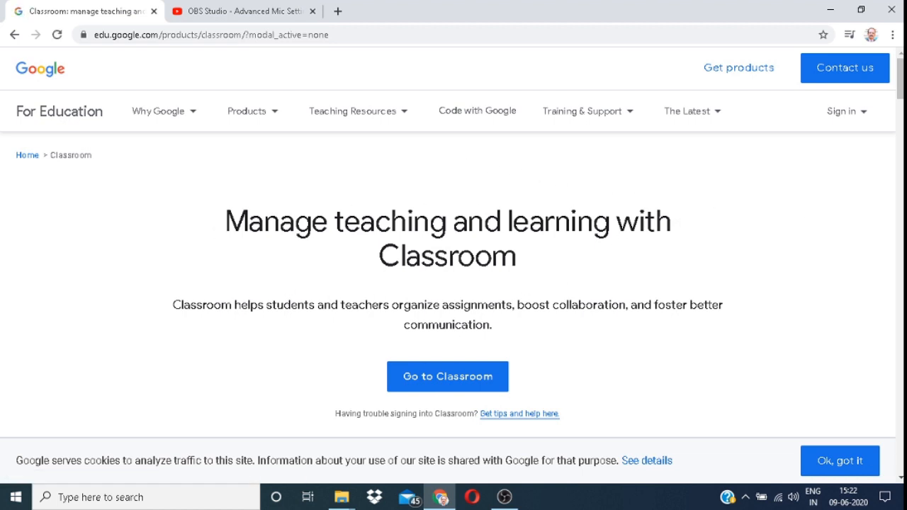
# Step: Scroll the Classroom product page and launch Google Classroom in a new tab via 'Go to Classroom'
pyautogui.moveTo(899, 88); pyautogui.dragTo(900, 95)
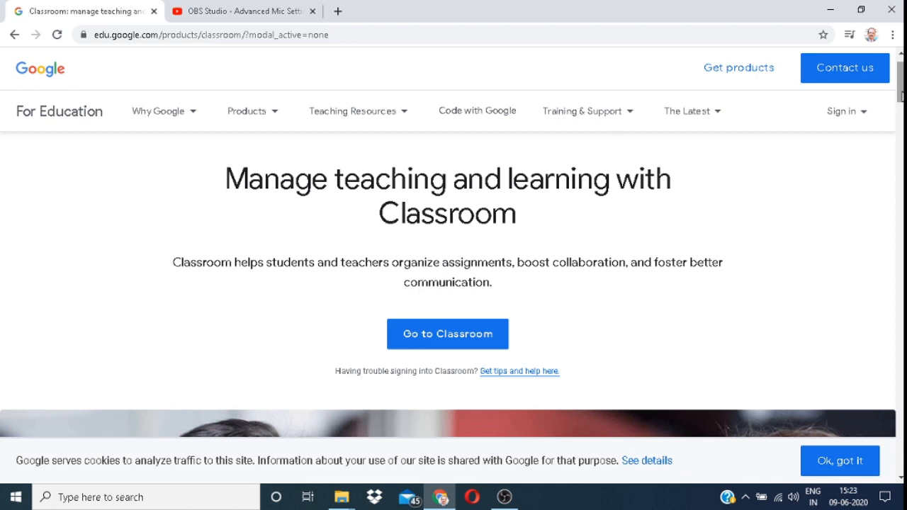
pyautogui.moveTo(900, 96); pyautogui.dragTo(900, 96)
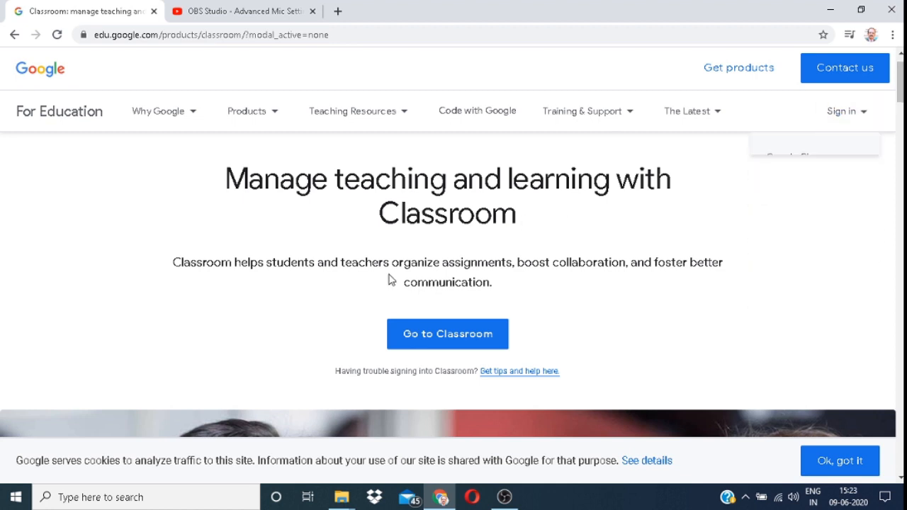
pyautogui.click(472, 339)
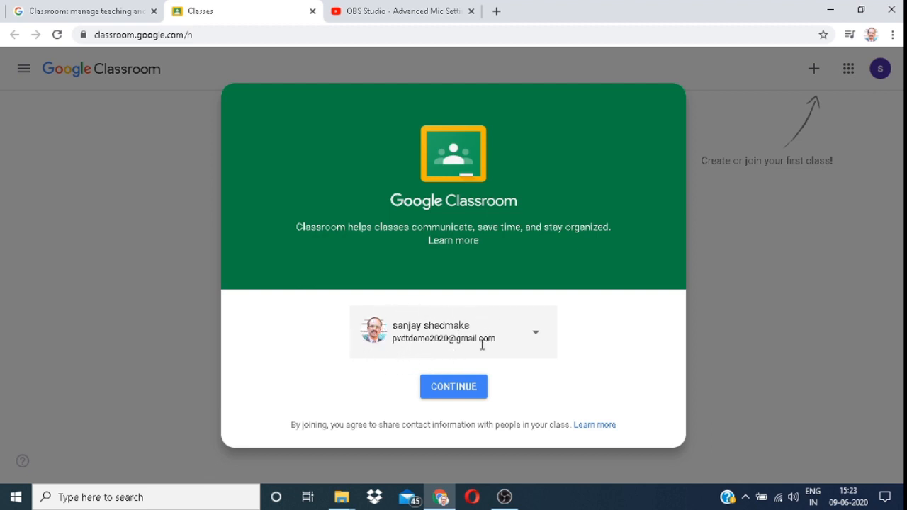
# Step: Continue with the signed-in account and bring up the + menu to create or join a class
pyautogui.click(464, 392)
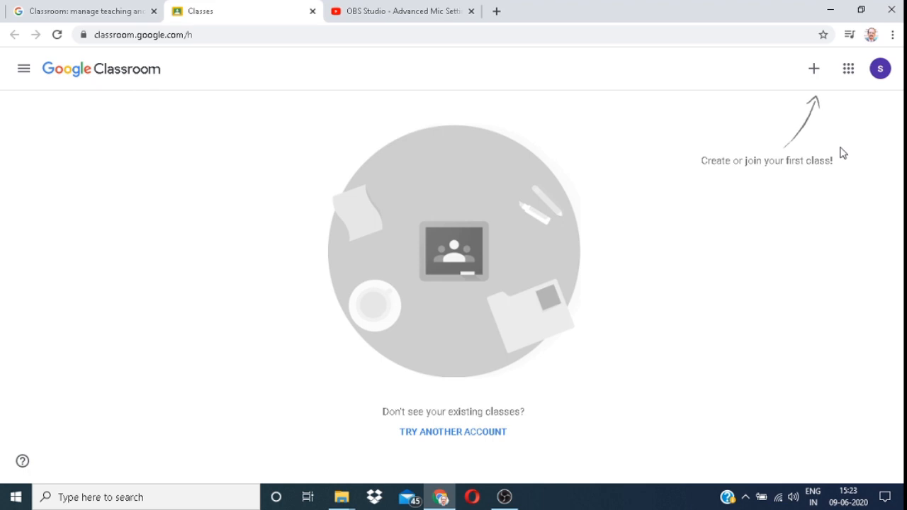
pyautogui.click(814, 70)
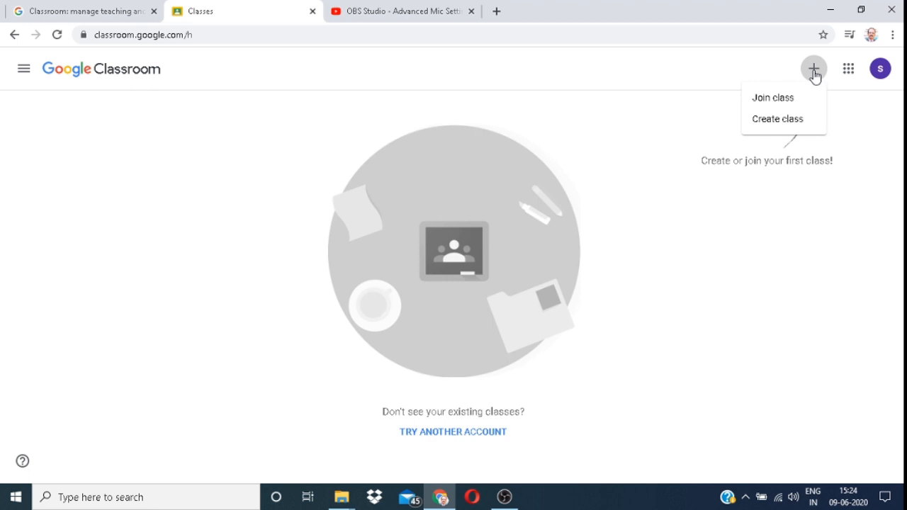
# Step: Choose Create class and accept the personal-account notice to reach the blank class form
pyautogui.click(784, 120)
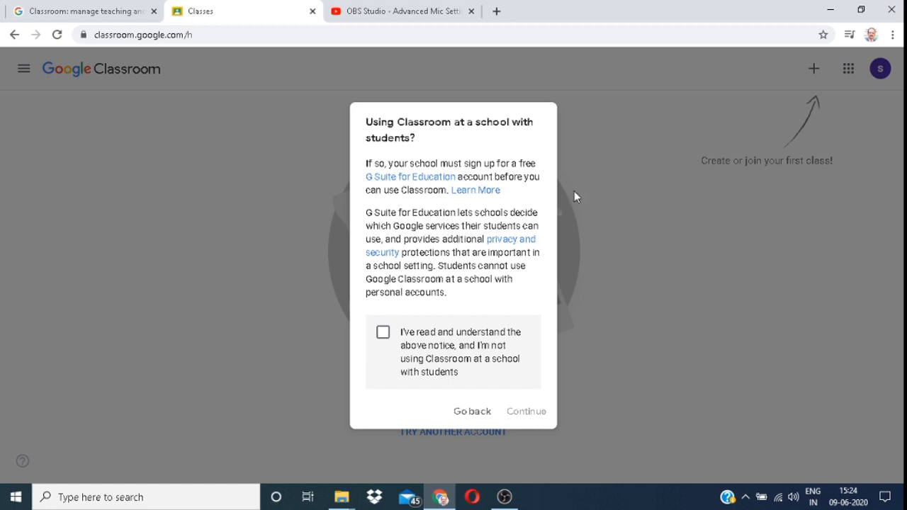
pyautogui.click(382, 333)
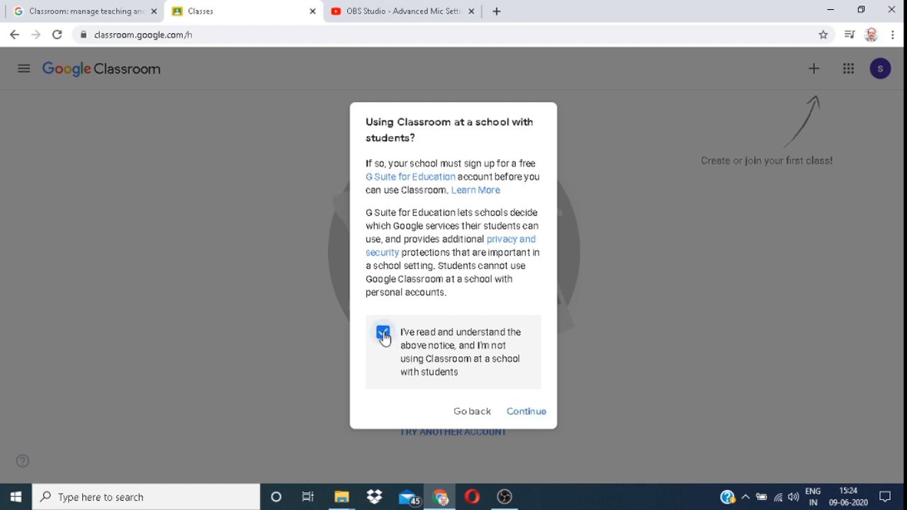
pyautogui.click(518, 415)
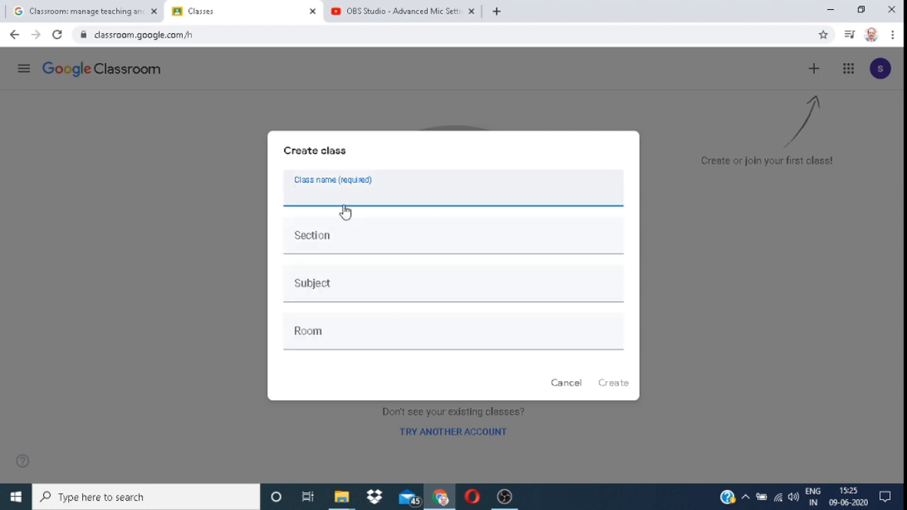
# Step: Fill in class name 'B.Ed Class', section 'Marathi', subject 'ICT', room '01' and create it
pyautogui.write('B.Ed Class')
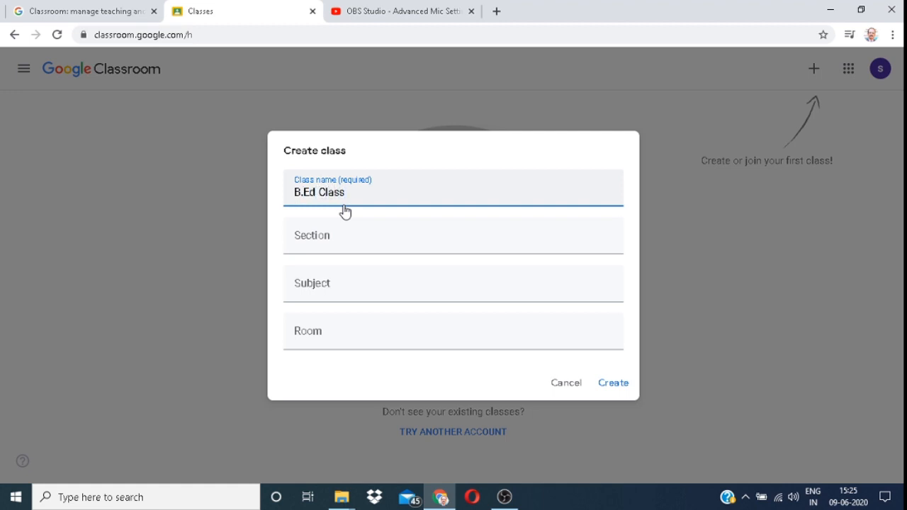
pyautogui.click(313, 239)
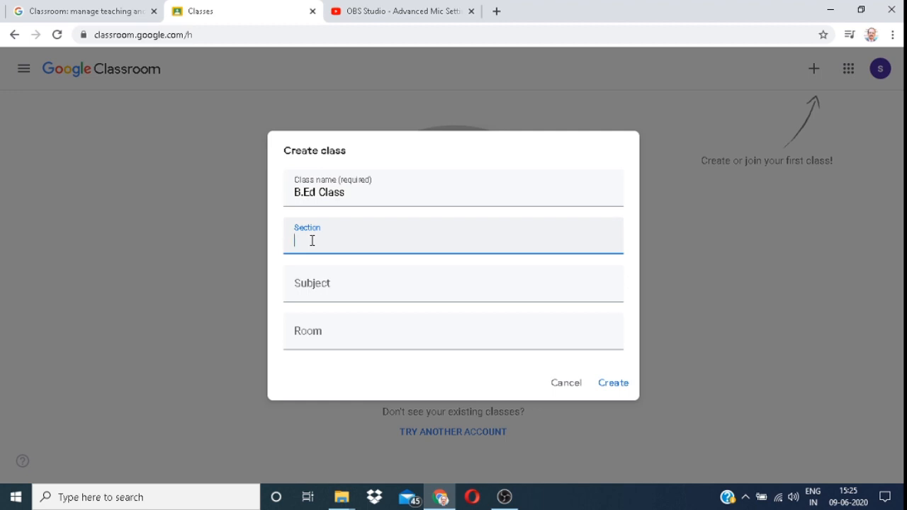
pyautogui.write('Marathi')
pyautogui.click(306, 286)
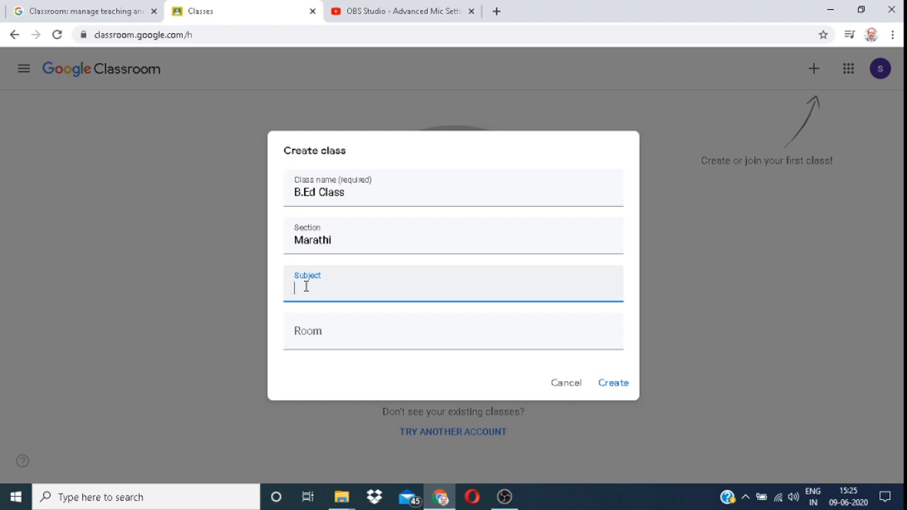
pyautogui.write('I')
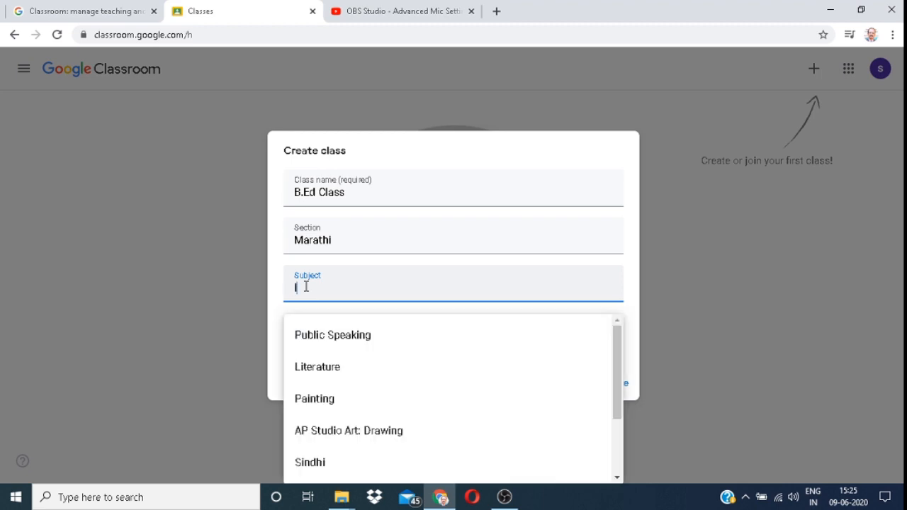
pyautogui.write('CT')
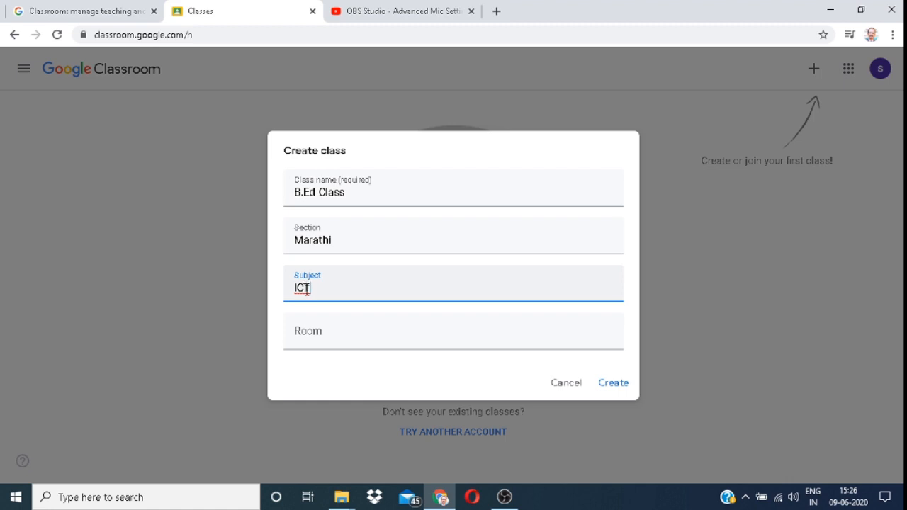
pyautogui.click(304, 338)
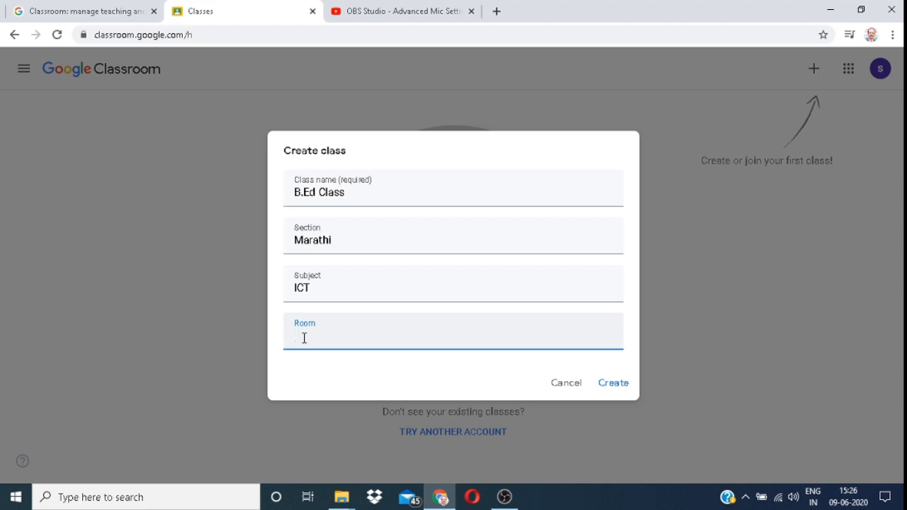
pyautogui.write('01')
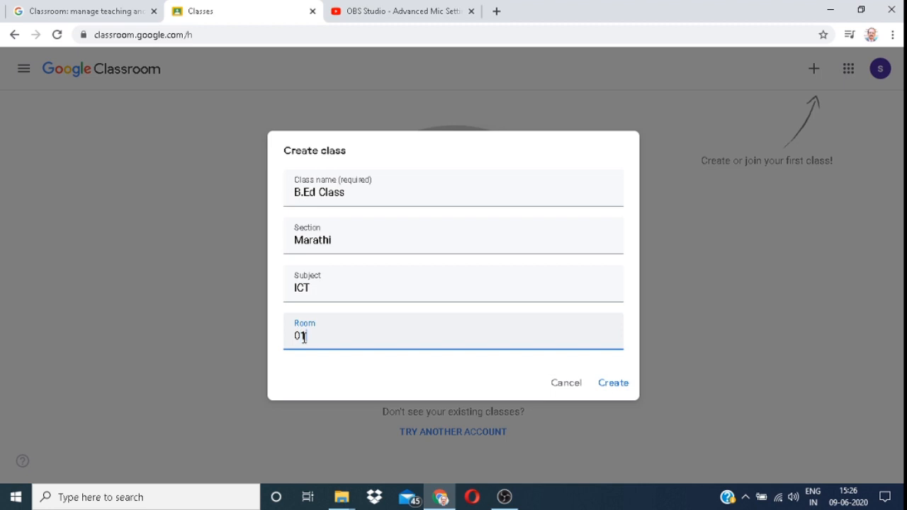
pyautogui.click(614, 385)
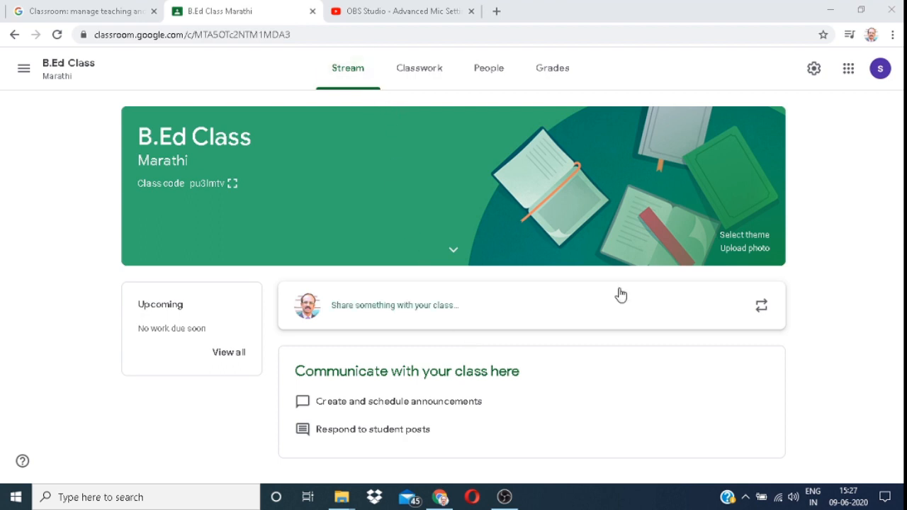
# Step: Open the Stream page of the new B.Ed Class
pyautogui.click(353, 79)
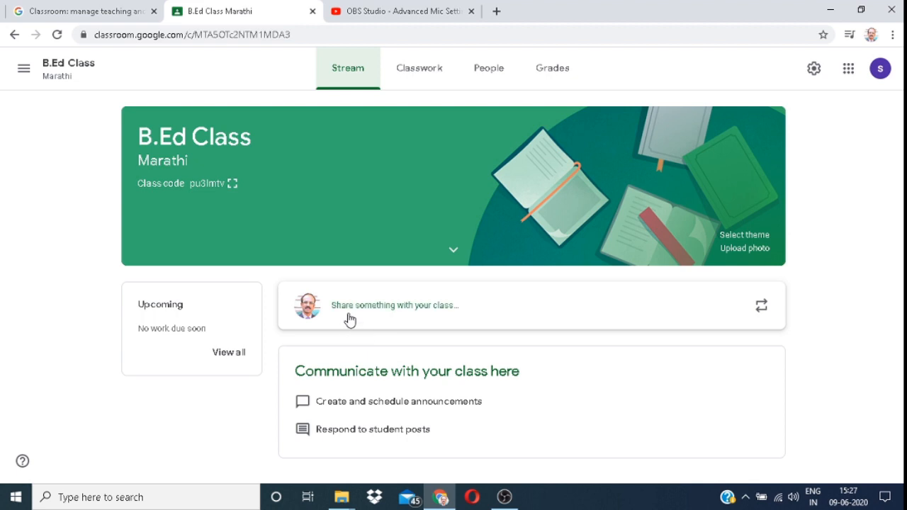
# Step: Dismiss the posting tip and write the announcement 'Welcome to my class' for all students
pyautogui.click(427, 307)
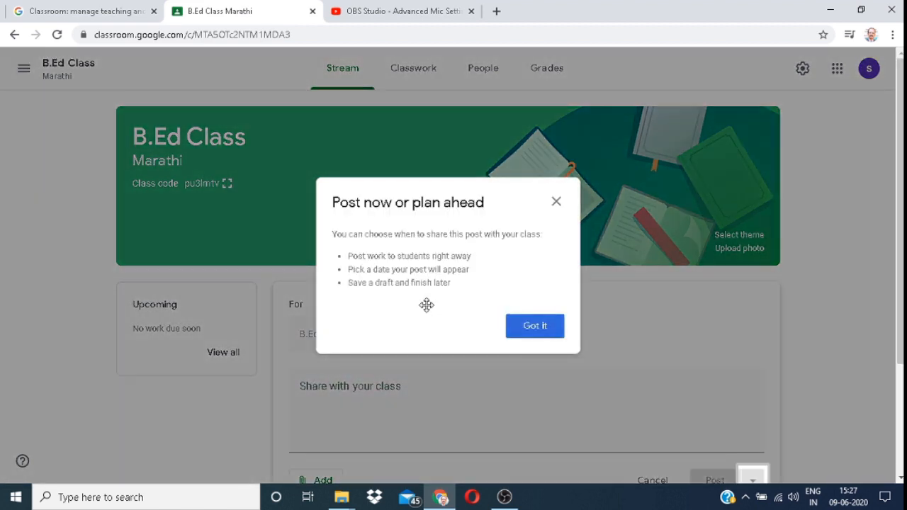
pyautogui.click(533, 327)
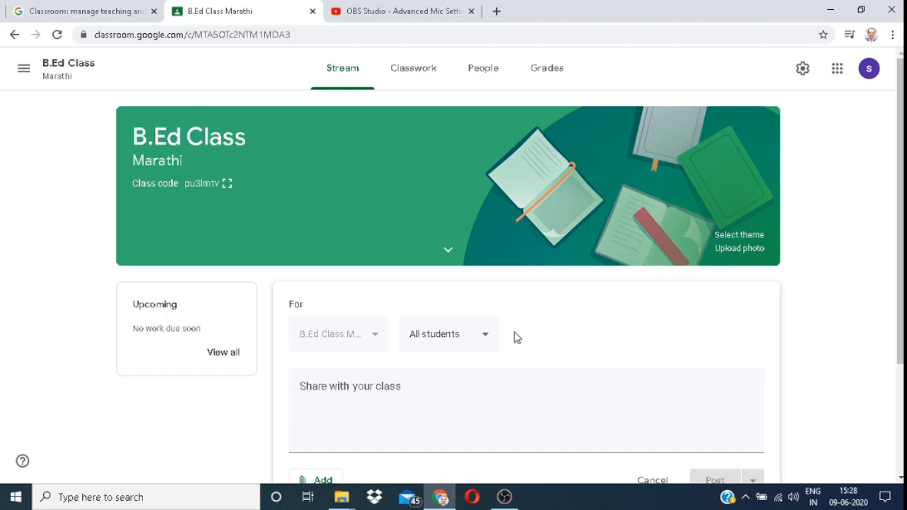
pyautogui.click(301, 435)
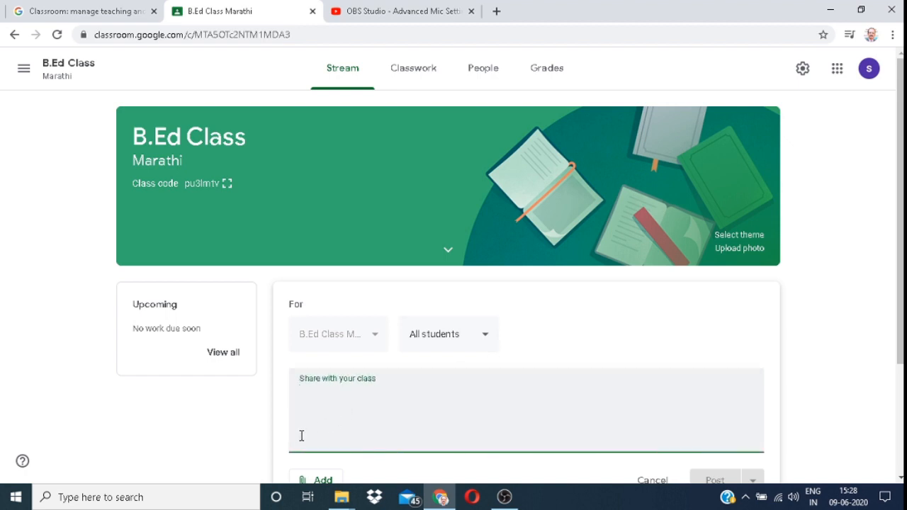
pyautogui.write('Welco')
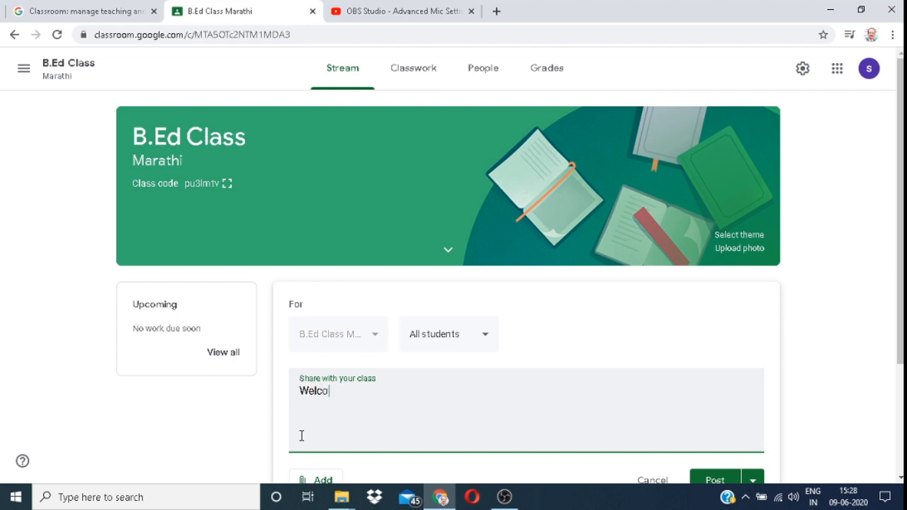
pyautogui.write('me to my class')
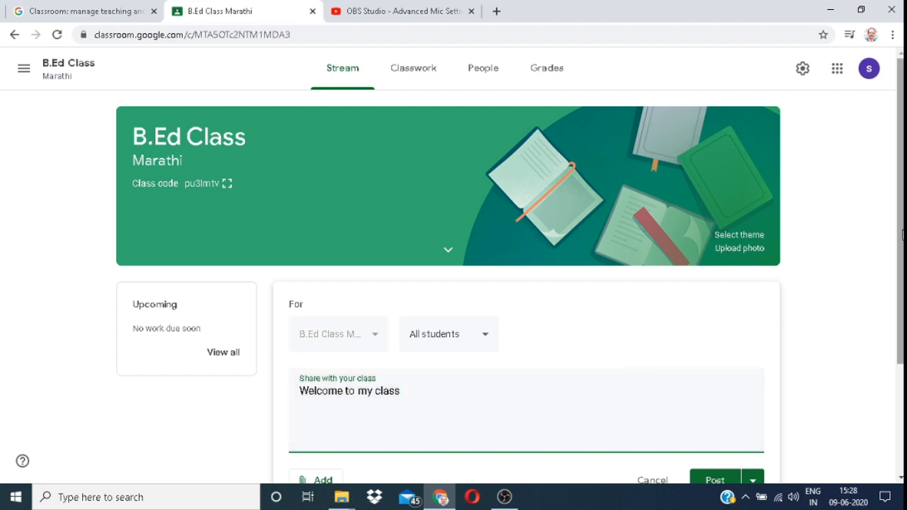
pyautogui.moveTo(902, 235); pyautogui.dragTo(902, 278)
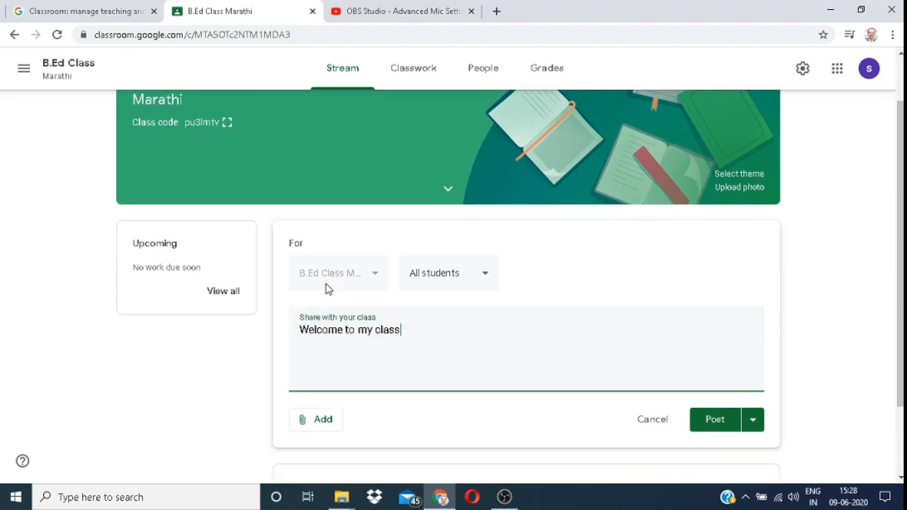
pyautogui.click(377, 276)
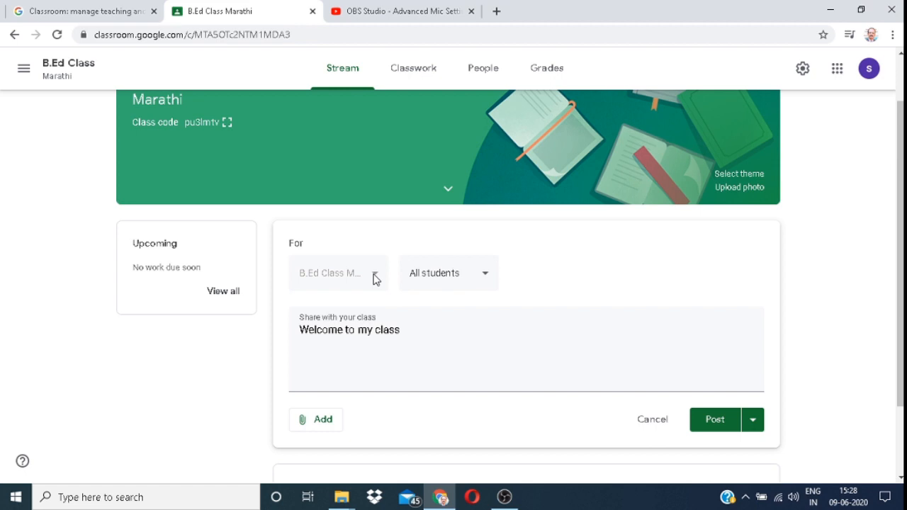
pyautogui.click(486, 279)
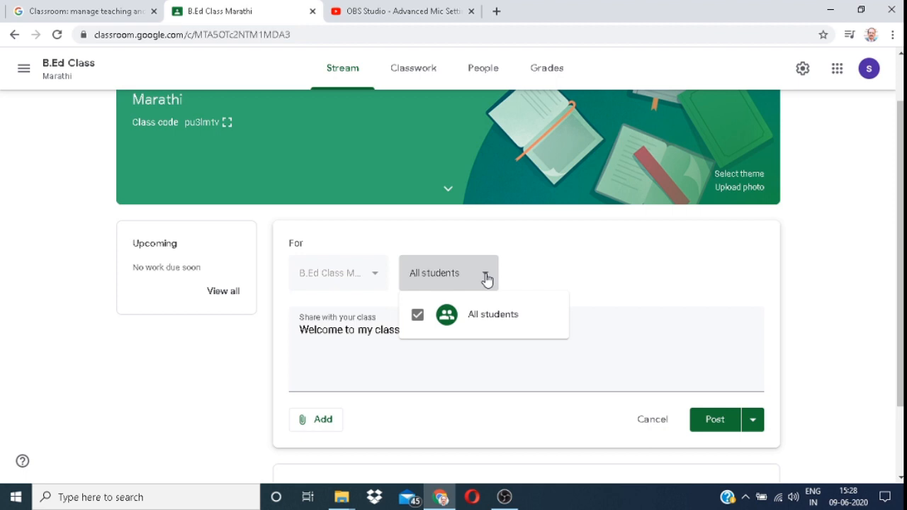
pyautogui.click(526, 273)
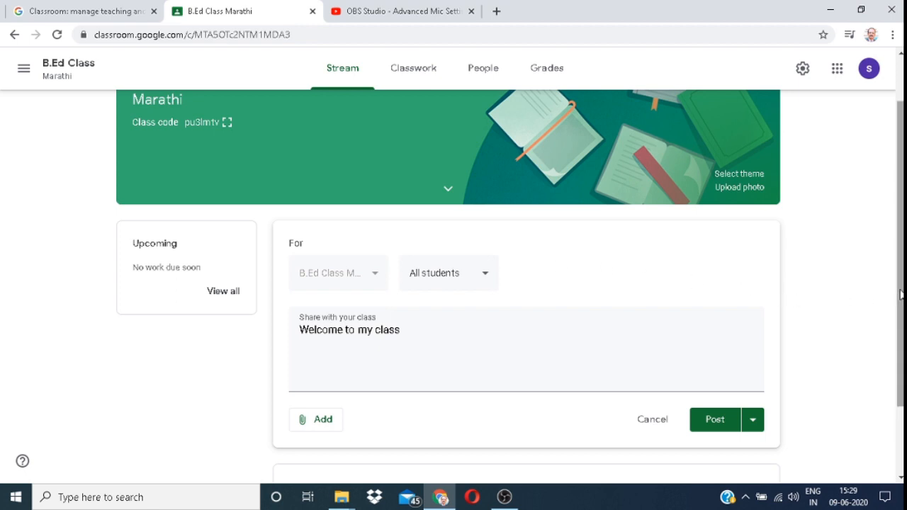
pyautogui.moveTo(901, 294); pyautogui.dragTo(901, 358)
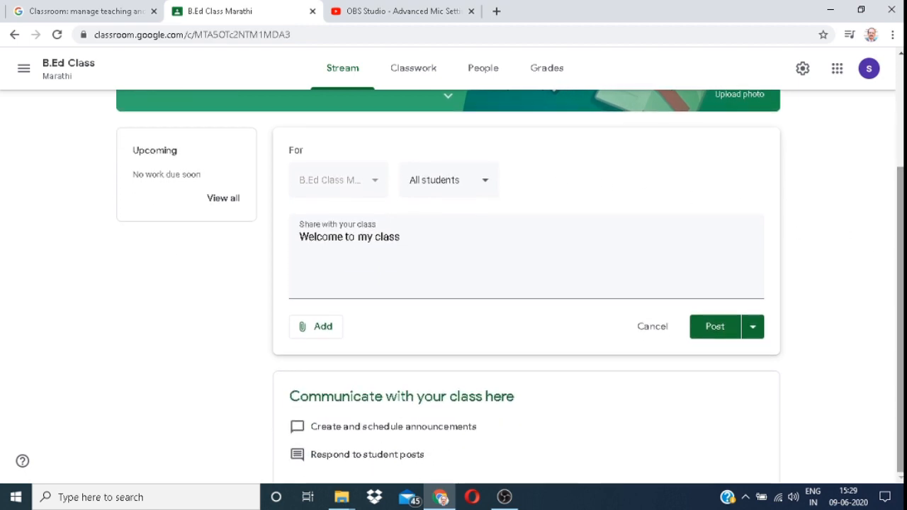
# Step: Look over the attachment options, then show the Post, Schedule and Save draft choices
pyautogui.click(316, 330)
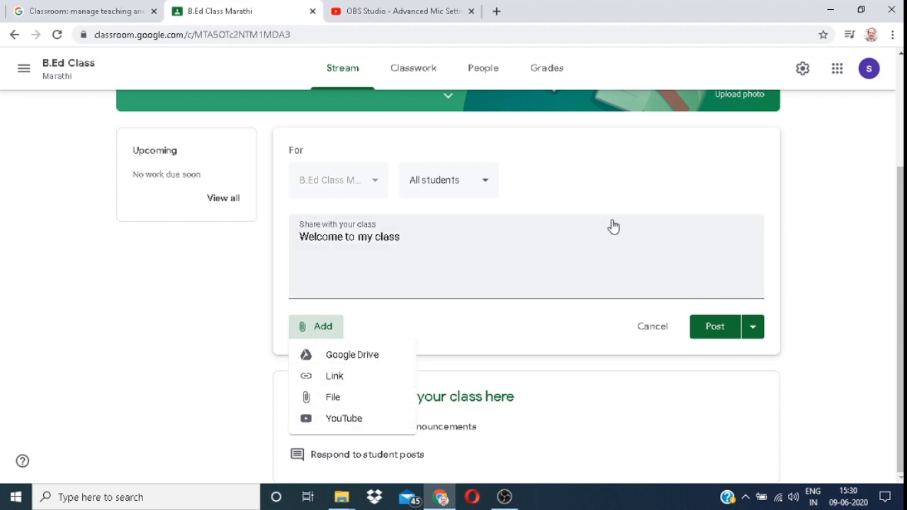
pyautogui.click(555, 253)
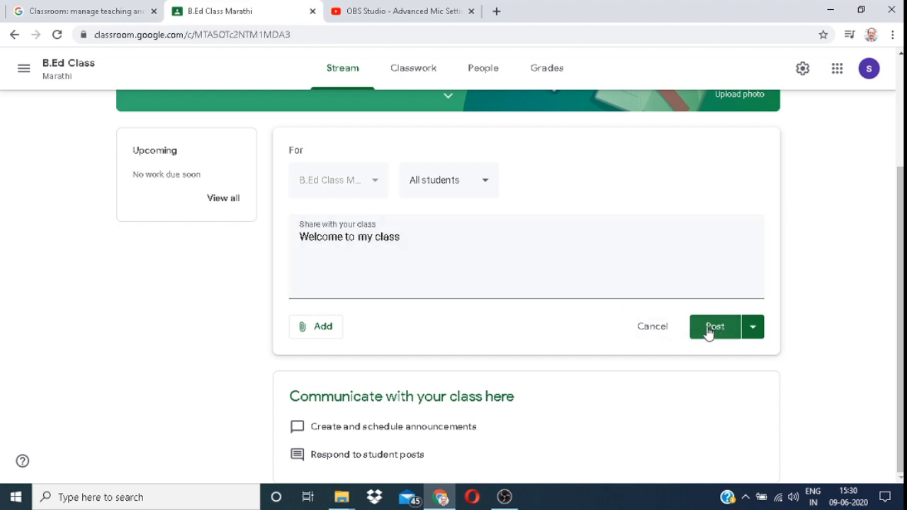
pyautogui.click(754, 330)
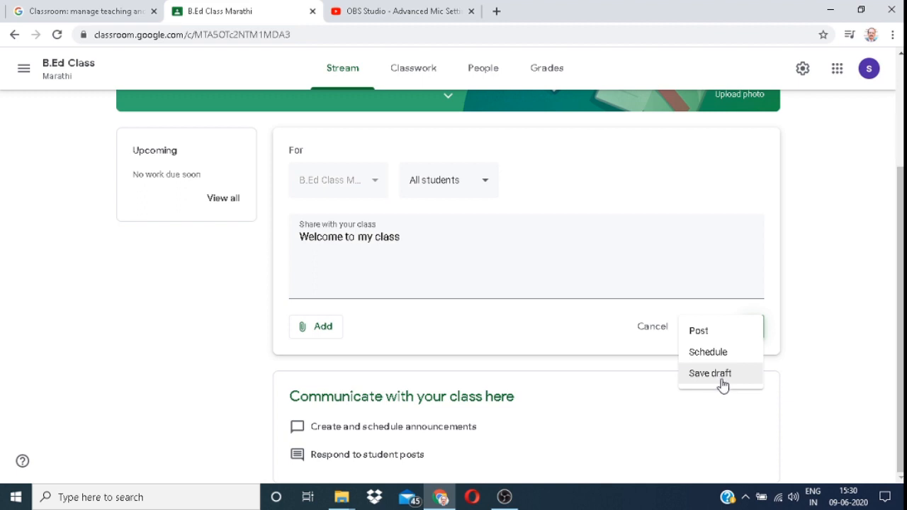
# Step: Schedule 'Welcome to my class' to post on June 11 at 8:00 AM
pyautogui.click(710, 354)
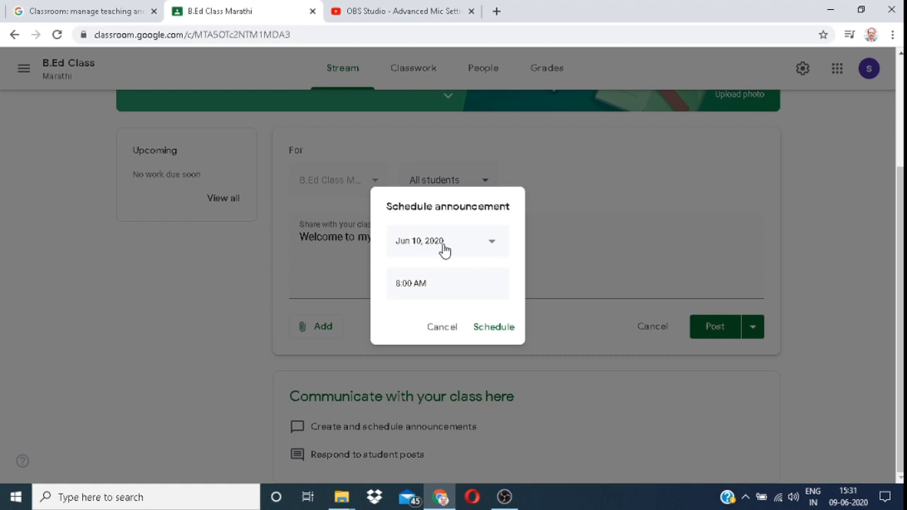
pyautogui.click(490, 245)
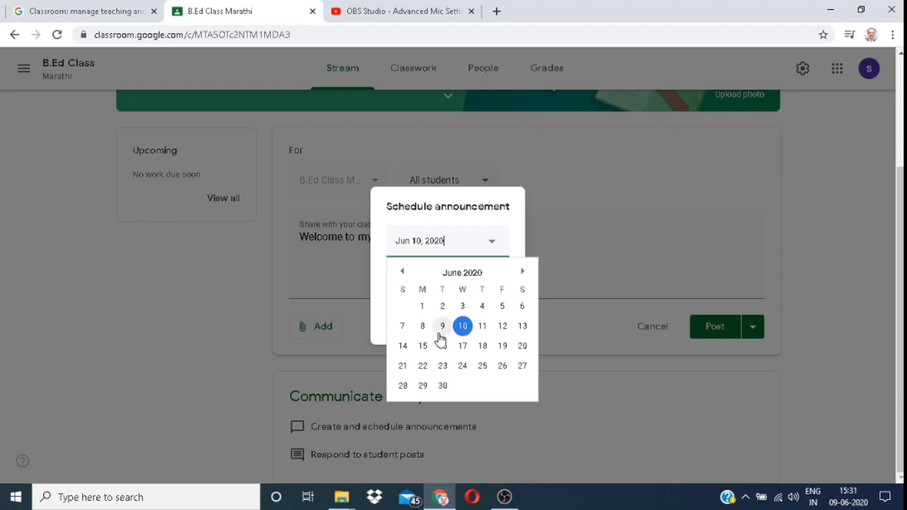
pyautogui.click(483, 328)
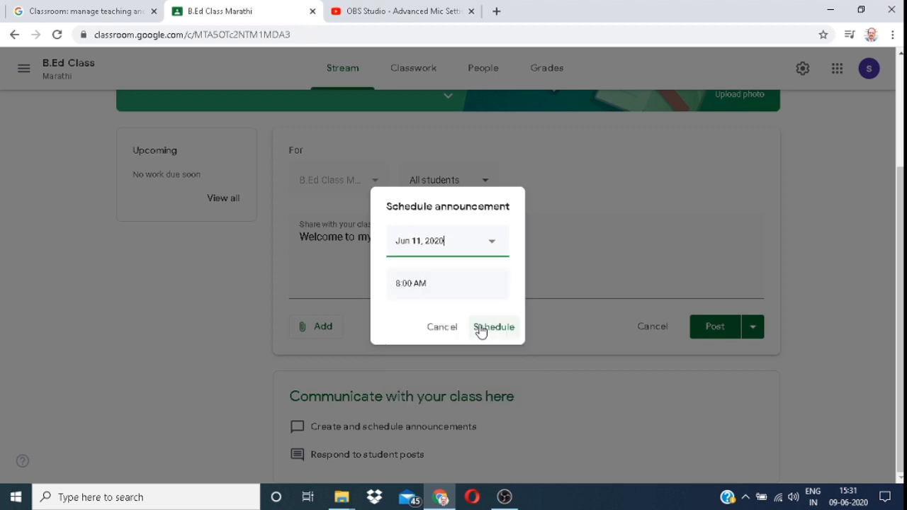
pyautogui.click(419, 283)
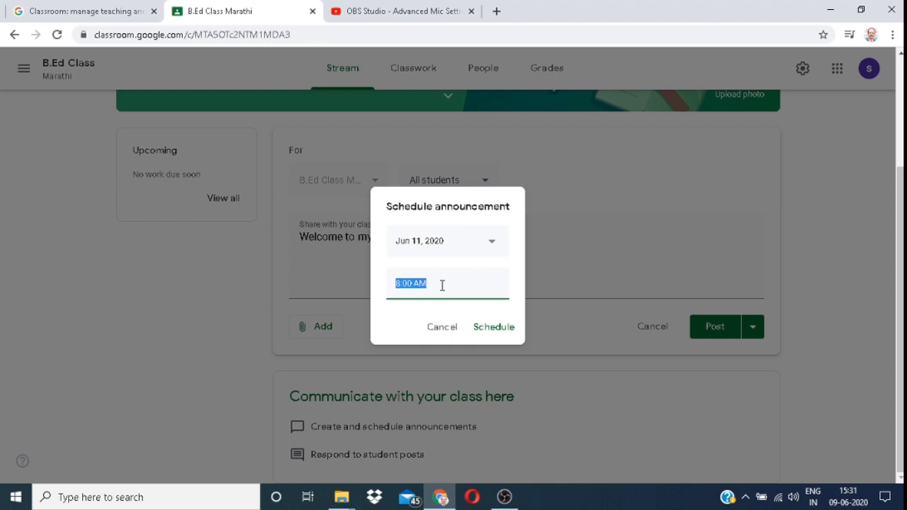
pyautogui.click(495, 330)
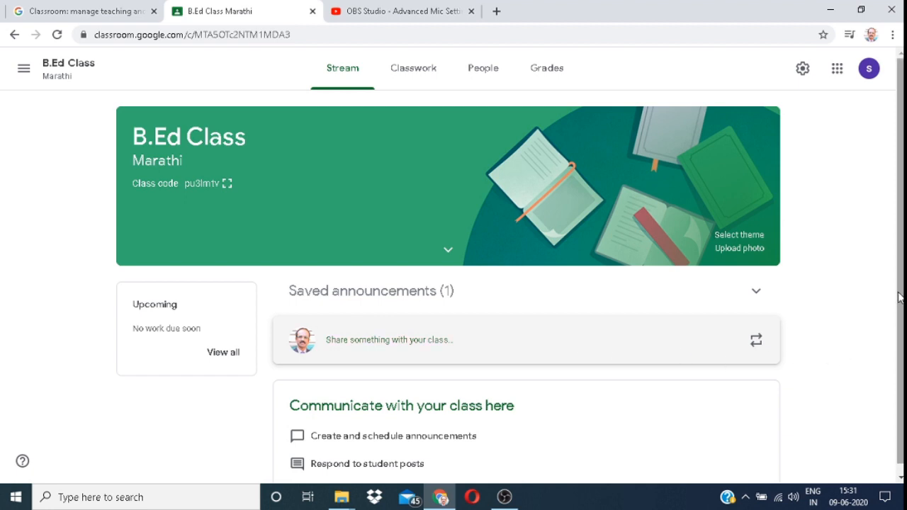
# Step: Expand Saved announcements (1) to show the Jun 11, 8:00 AM post, then scroll back up to the banner
pyautogui.moveTo(901, 297); pyautogui.dragTo(902, 349)
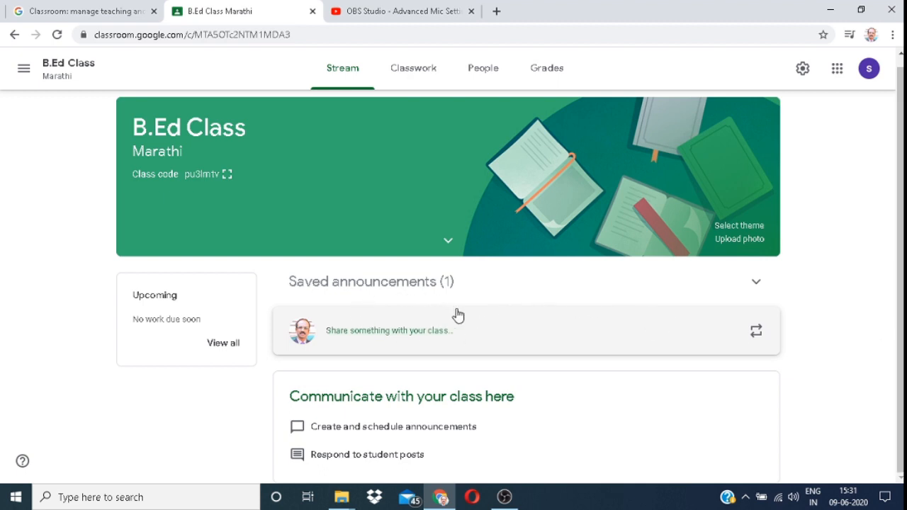
pyautogui.click(755, 283)
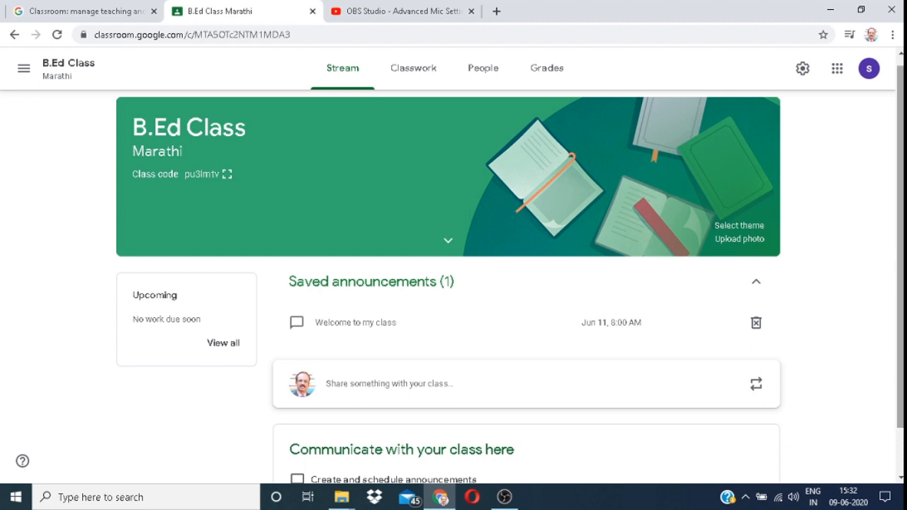
pyautogui.scroll(-1, 898, 257)
pyautogui.moveTo(901, 292); pyautogui.dragTo(901, 337)
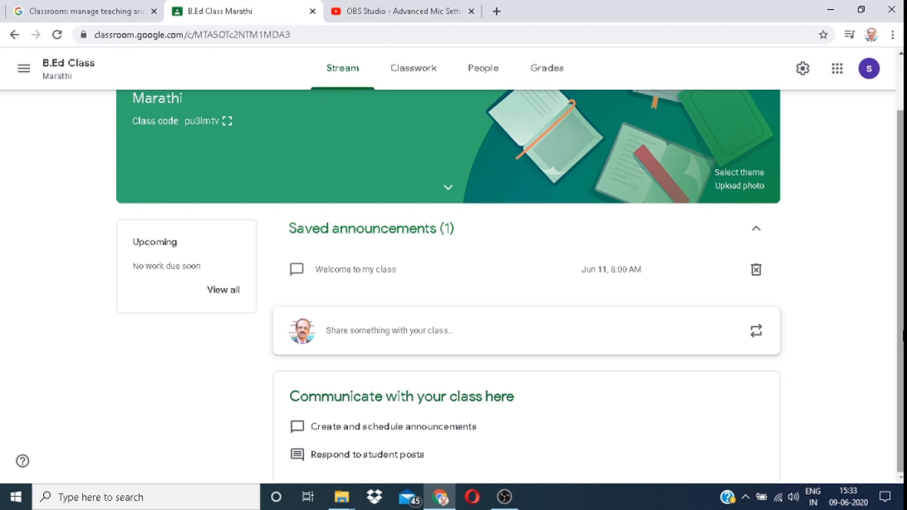
pyautogui.moveTo(902, 336); pyautogui.dragTo(903, 284)
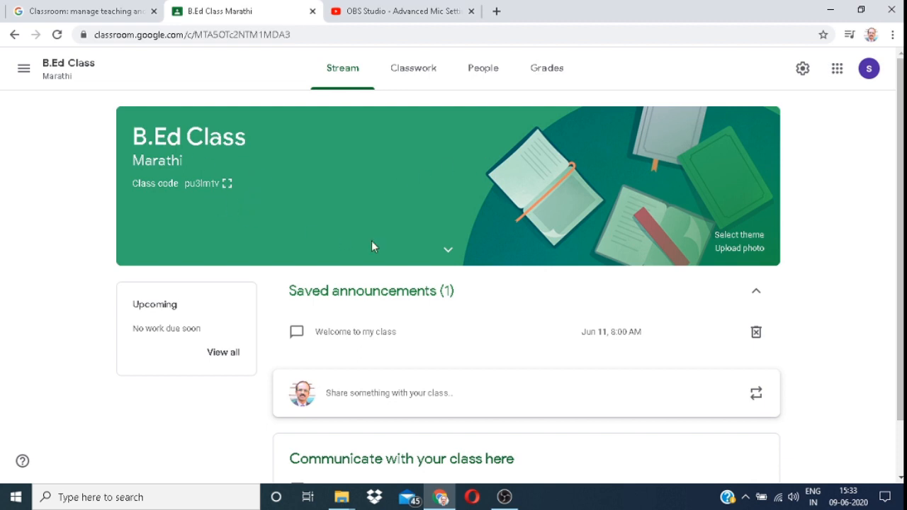
# Step: Browse the theme gallery categories, then apply the Math & Science compass and set-square banner
pyautogui.click(749, 237)
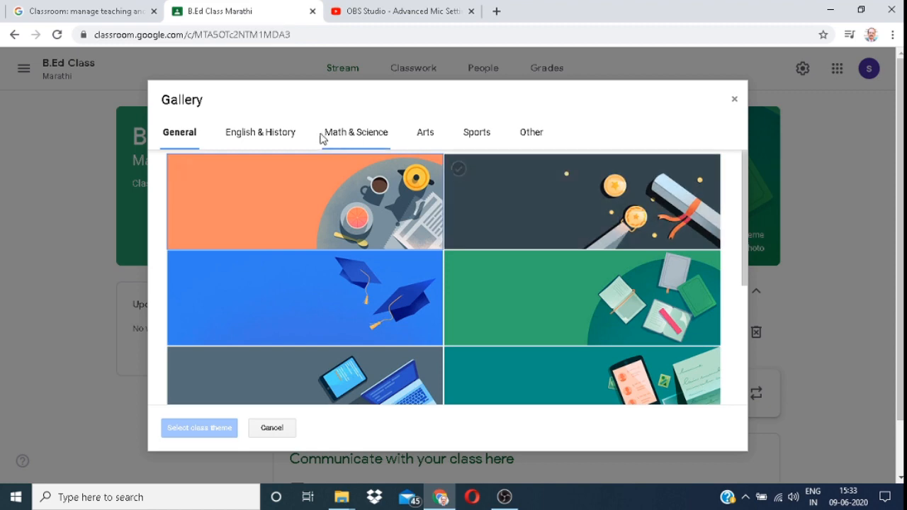
pyautogui.click(272, 135)
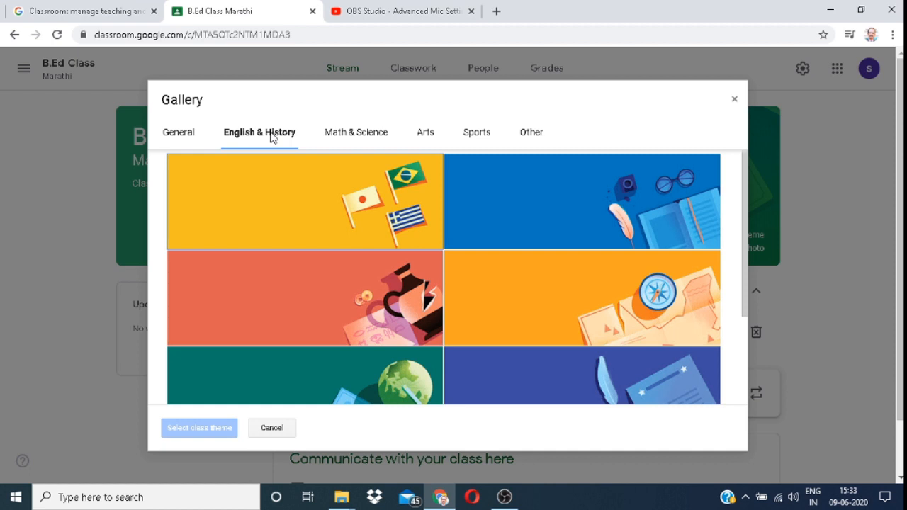
pyautogui.click(341, 137)
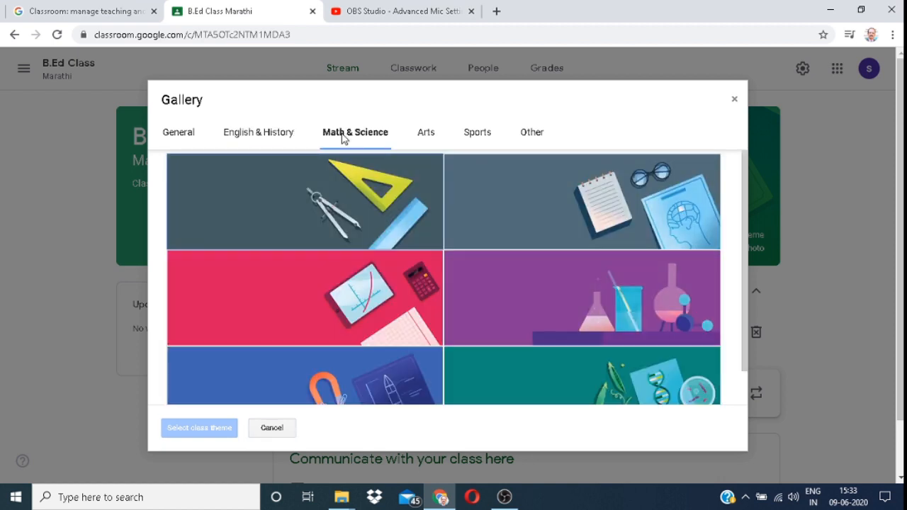
pyautogui.click(431, 137)
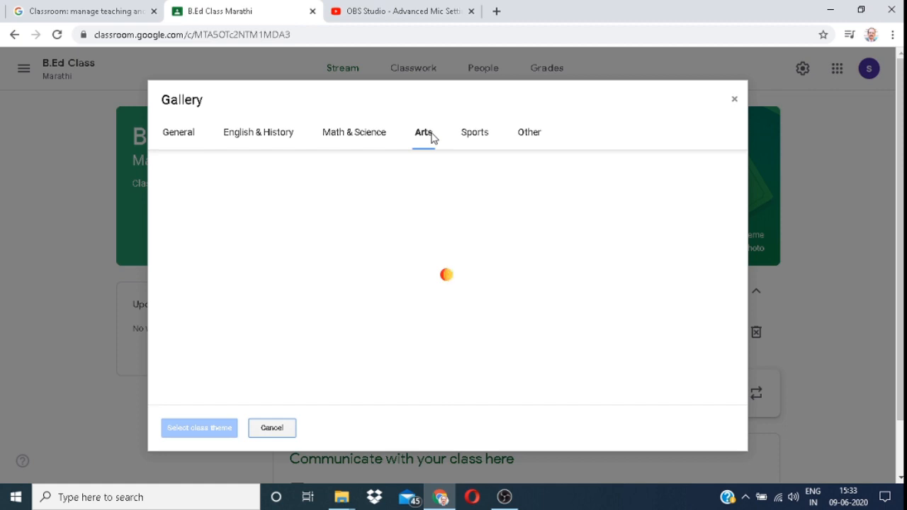
pyautogui.click(481, 138)
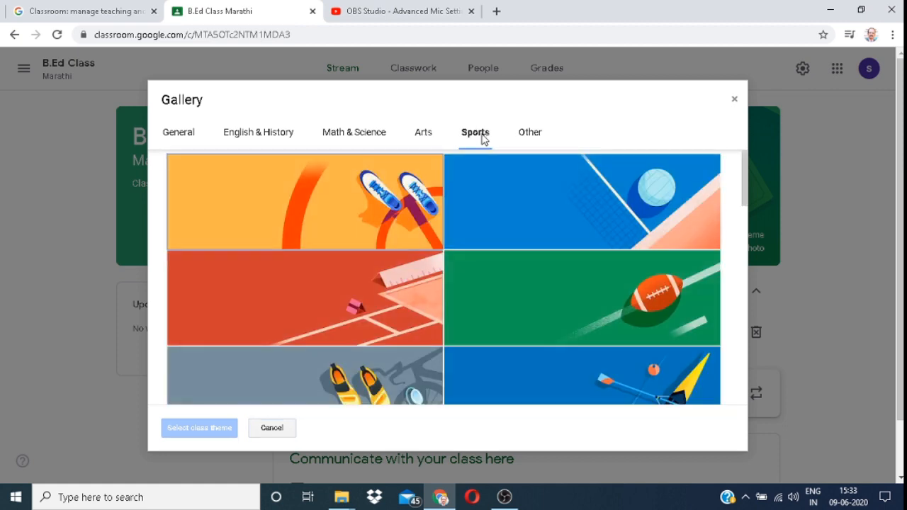
pyautogui.click(532, 139)
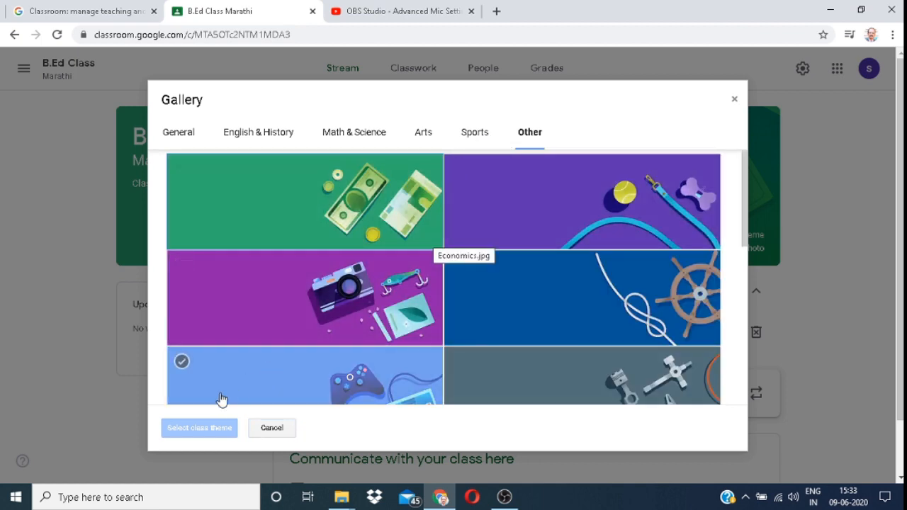
pyautogui.click(340, 137)
pyautogui.click(297, 195)
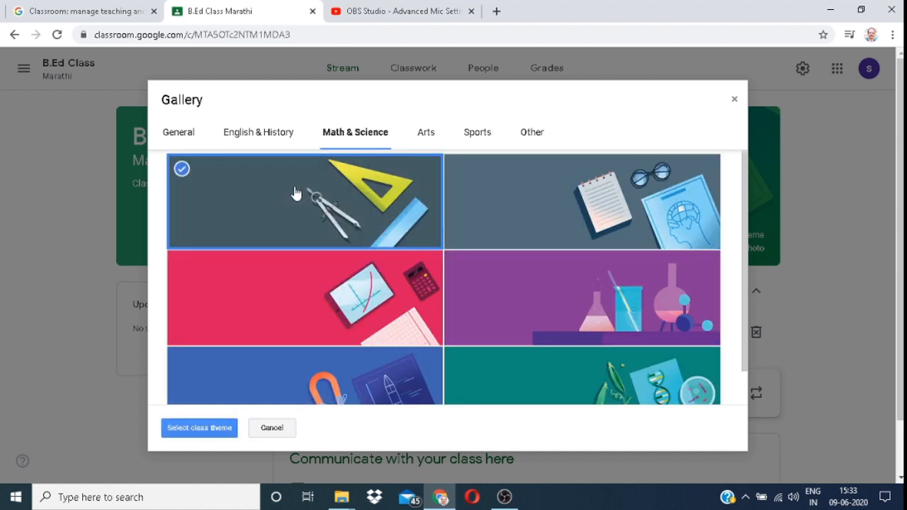
pyautogui.click(211, 429)
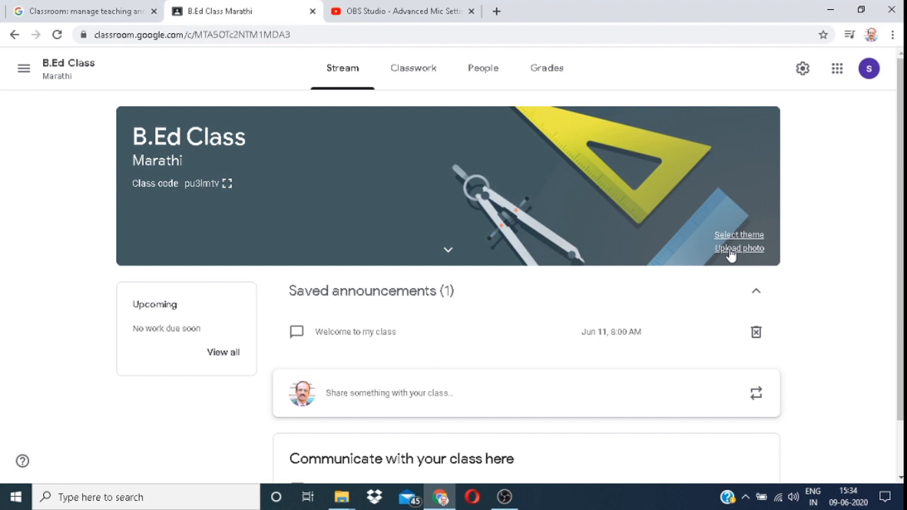
# Step: Open the Upload photo dialog for the class banner
pyautogui.click(737, 249)
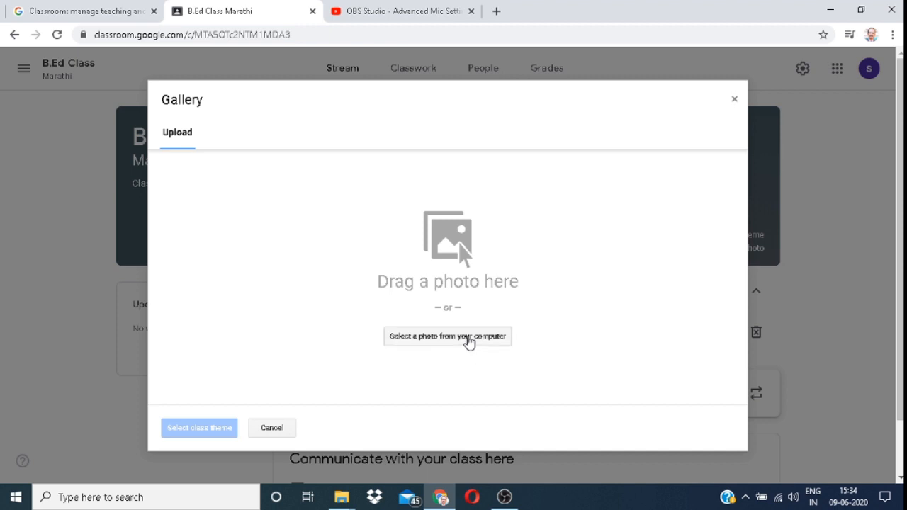
# Step: Upload New_Hedar.png from the Downloads folder as the banner photo
pyautogui.click(469, 341)
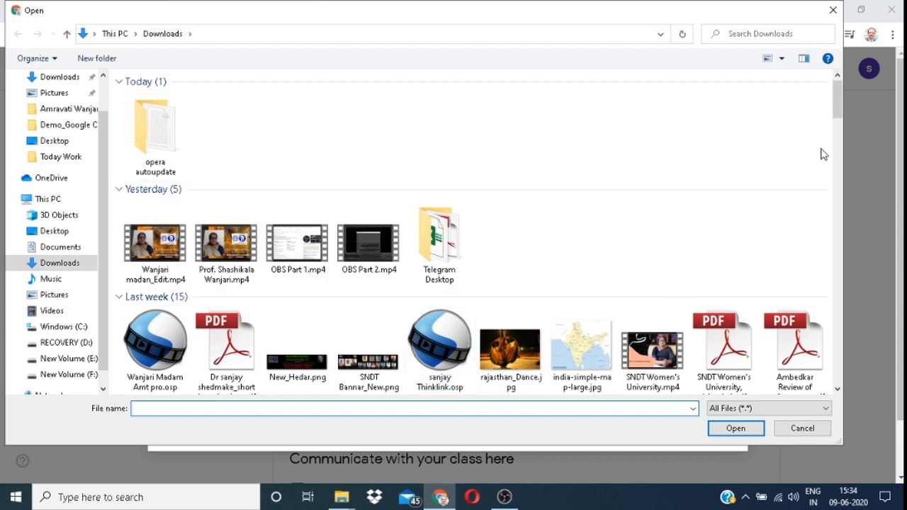
pyautogui.moveTo(838, 102); pyautogui.dragTo(838, 130)
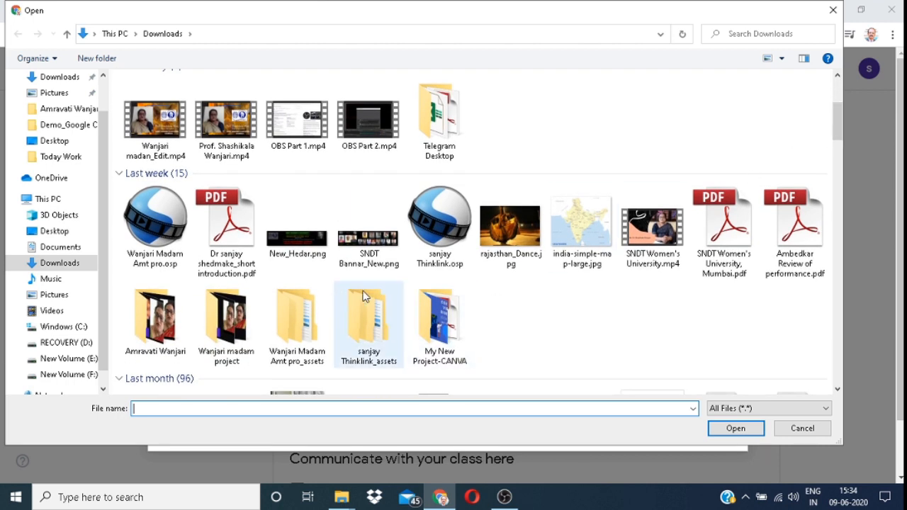
pyautogui.click(309, 256)
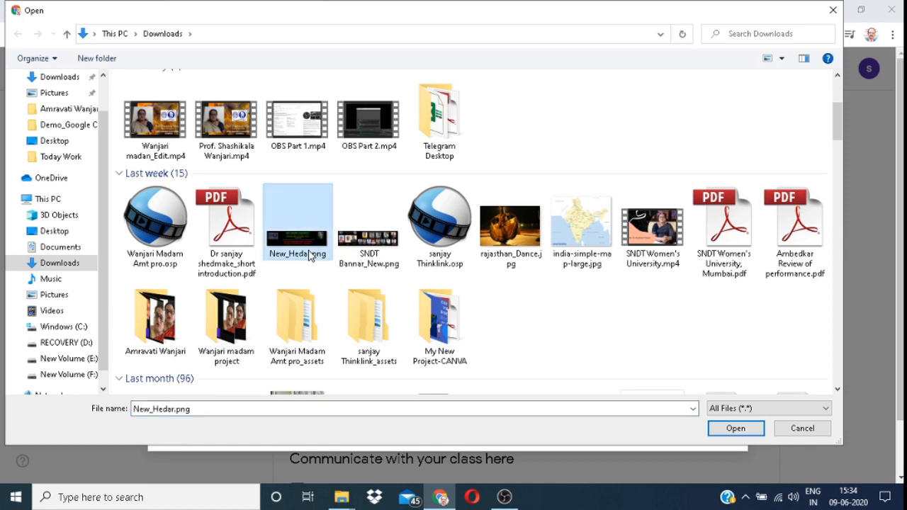
pyautogui.click(312, 253)
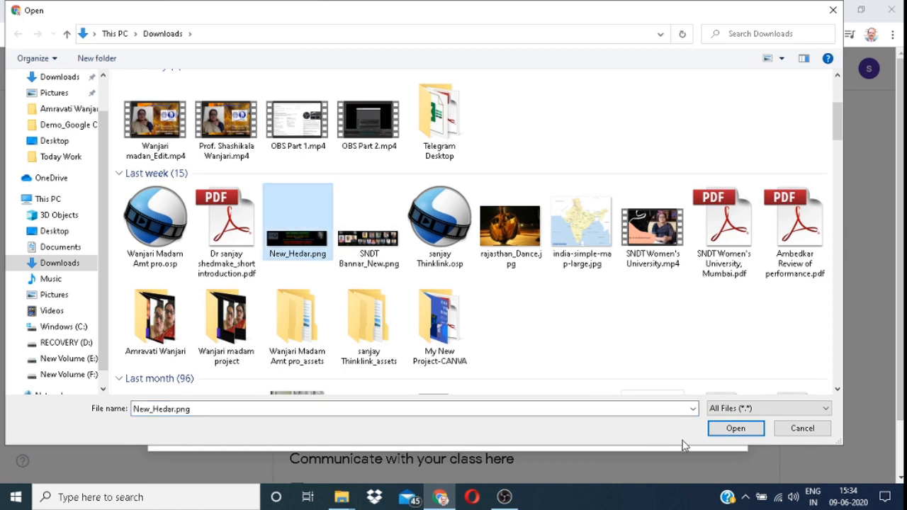
pyautogui.click(732, 426)
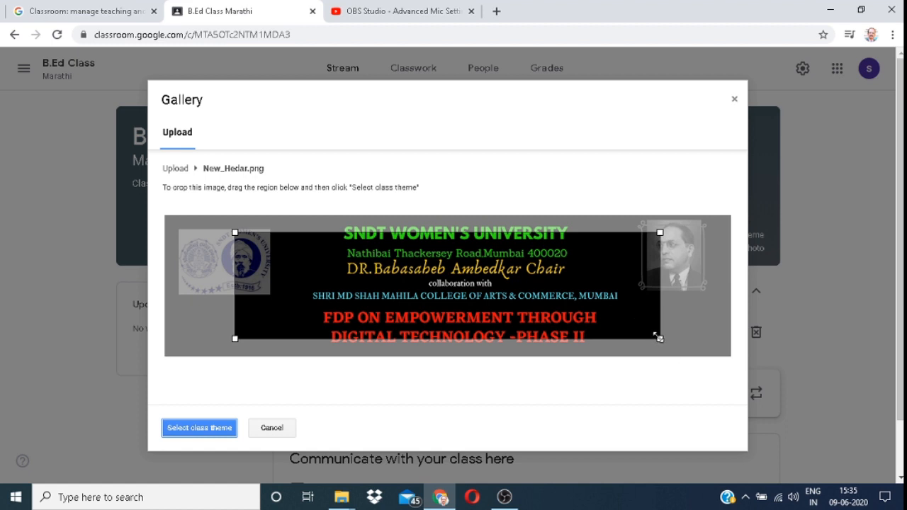
# Step: Widen the crop box across most of the SNDT banner and set it as the class theme
pyautogui.moveTo(658, 338); pyautogui.dragTo(730, 362)
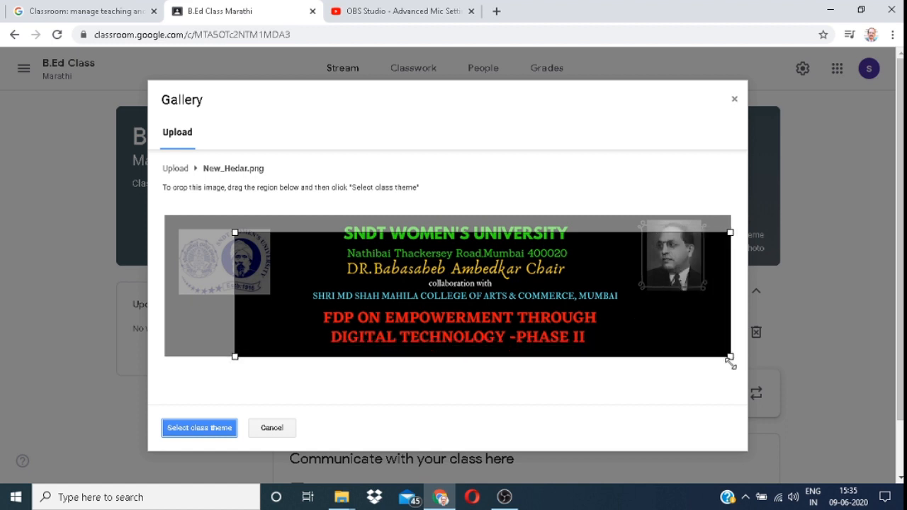
pyautogui.moveTo(234, 356); pyautogui.dragTo(232, 357)
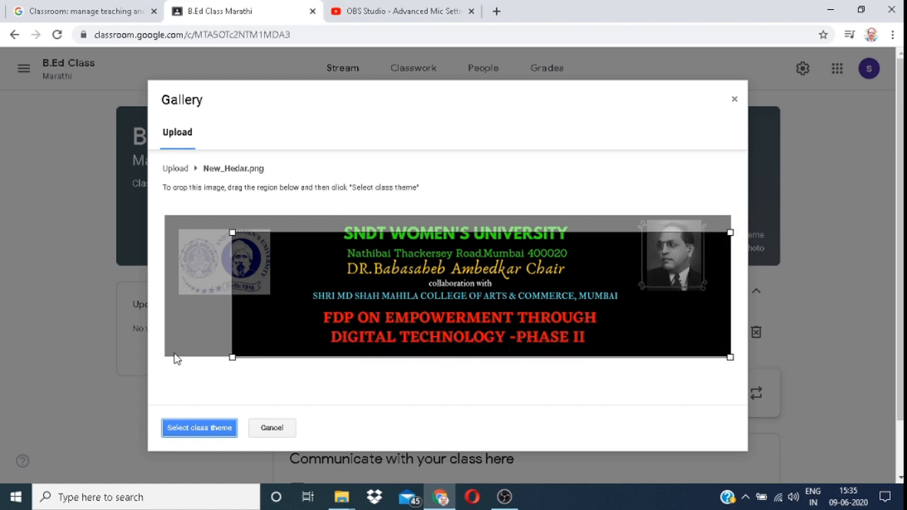
pyautogui.moveTo(437, 274); pyautogui.dragTo(414, 262)
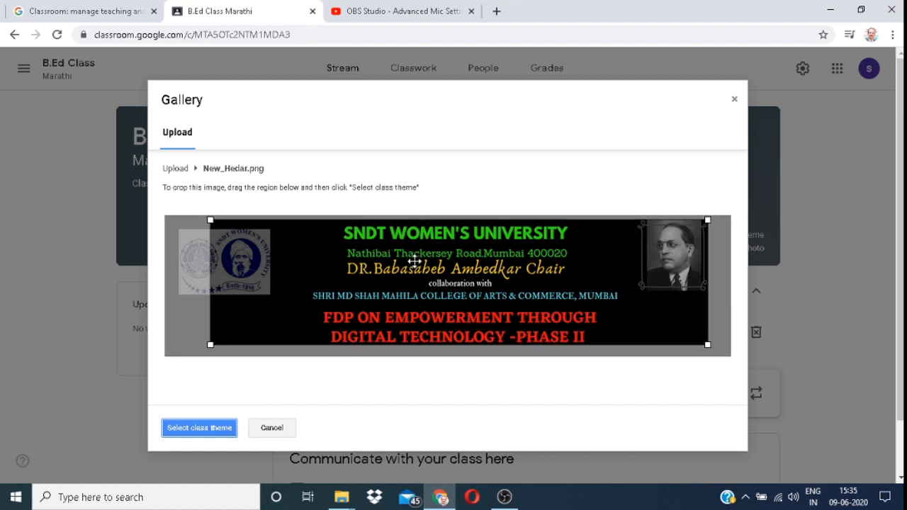
pyautogui.click(209, 430)
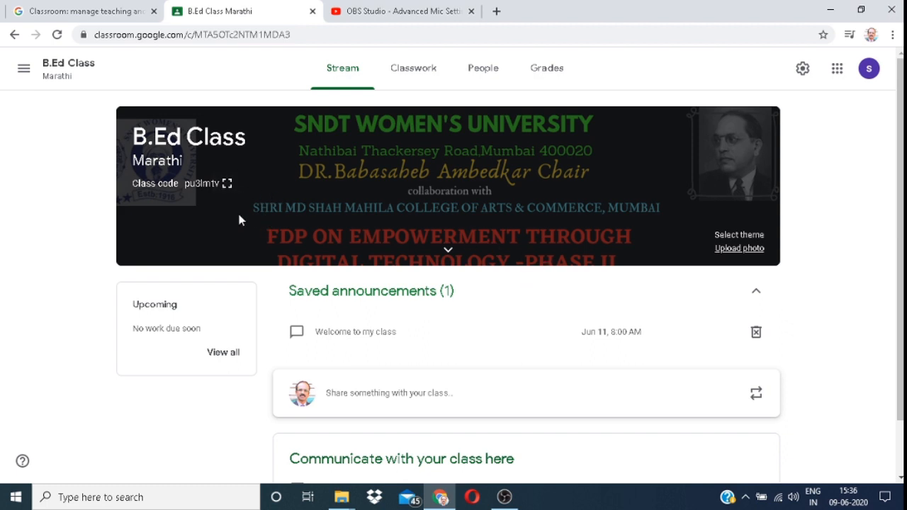
pyautogui.click(225, 185)
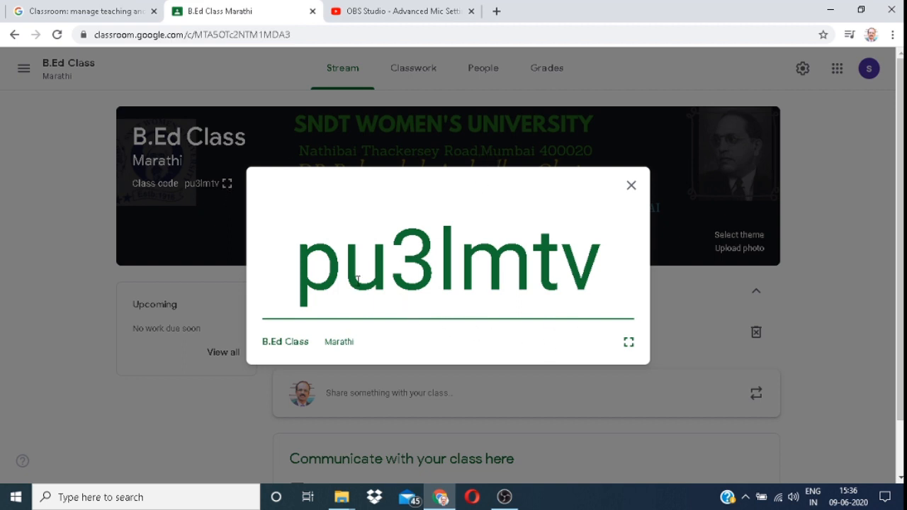
pyautogui.moveTo(300, 243); pyautogui.dragTo(603, 312)
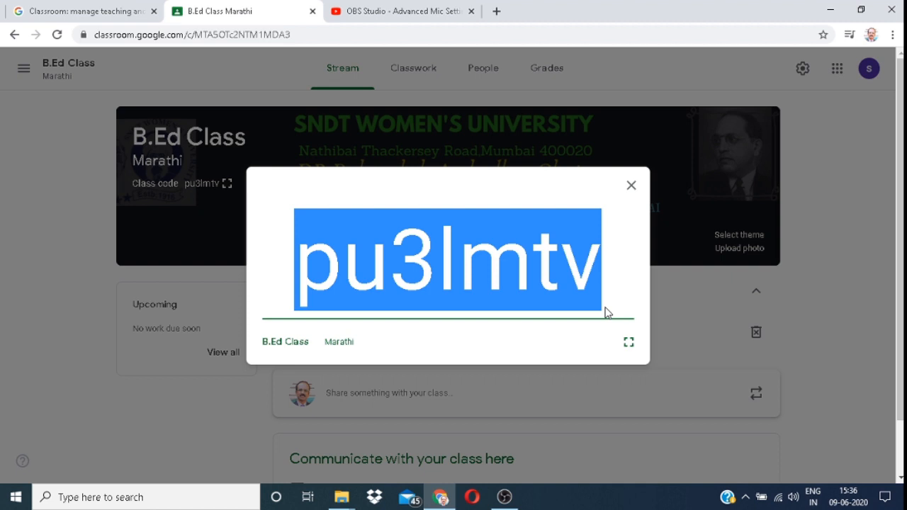
pyautogui.click(630, 187)
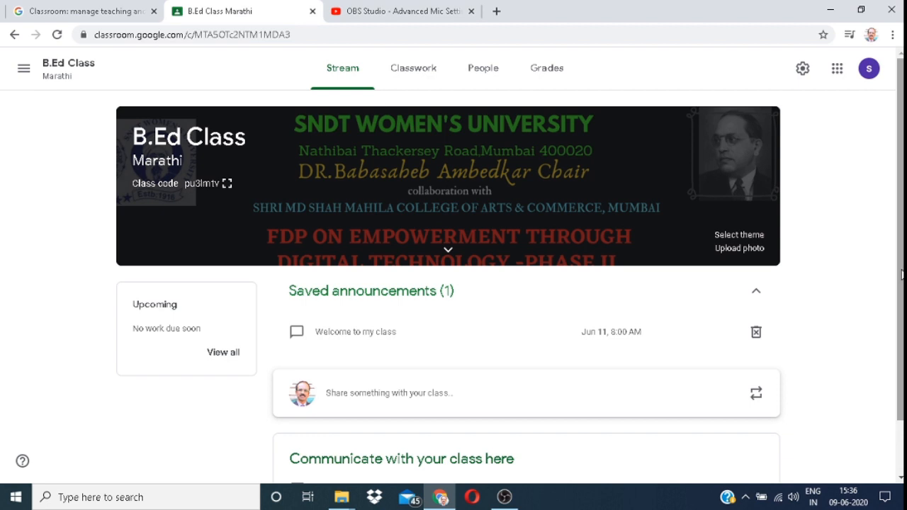
pyautogui.click(802, 74)
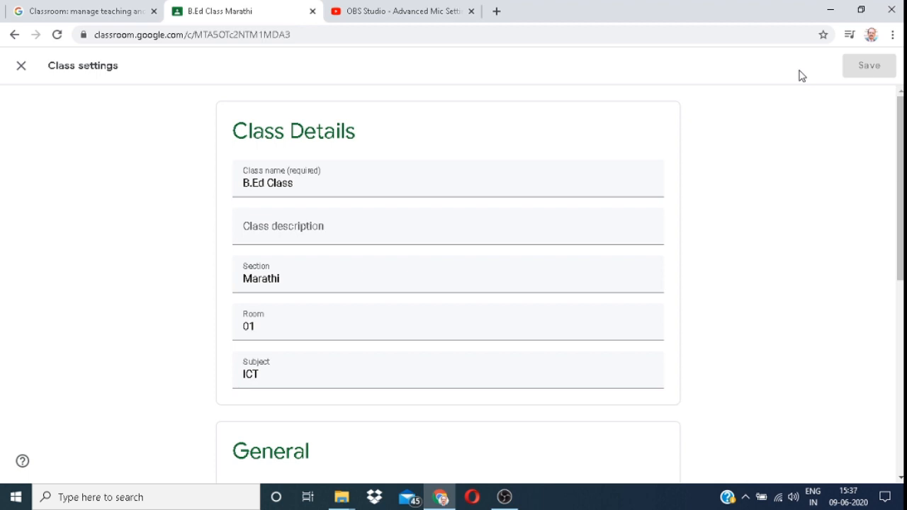
# Step: Scroll the Class settings page down past Class Details to the General section
pyautogui.moveTo(902, 145)
pyautogui.mouseDown()
pyautogui.moveTo(901, 187)
pyautogui.moveTo(902, 155)
pyautogui.mouseUp()
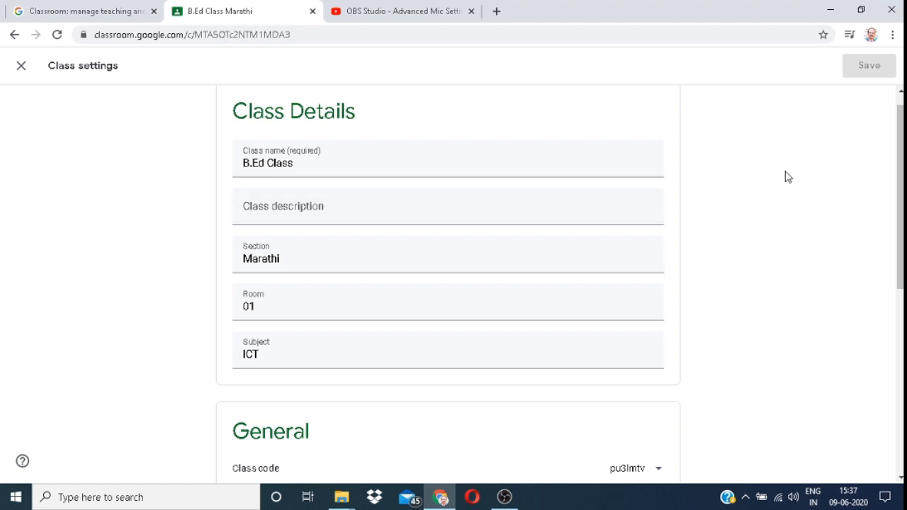
pyautogui.moveTo(902, 152); pyautogui.dragTo(902, 282)
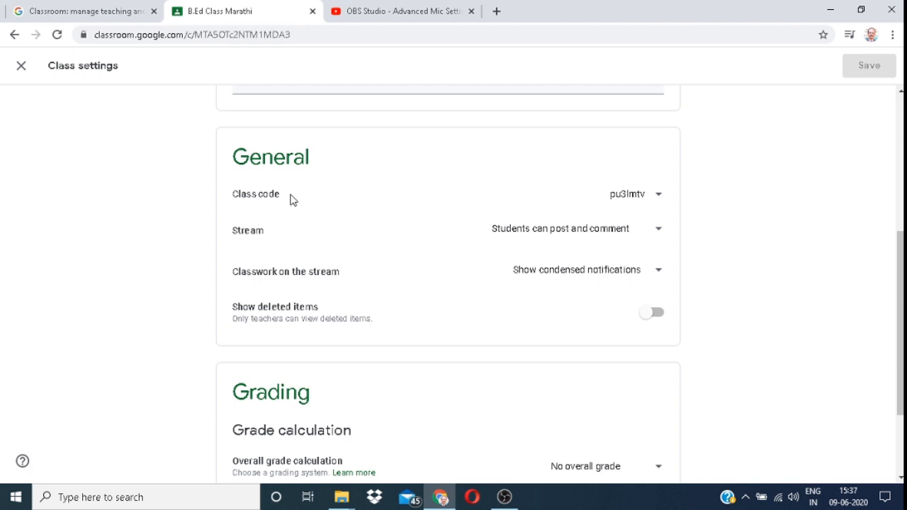
pyautogui.click(657, 197)
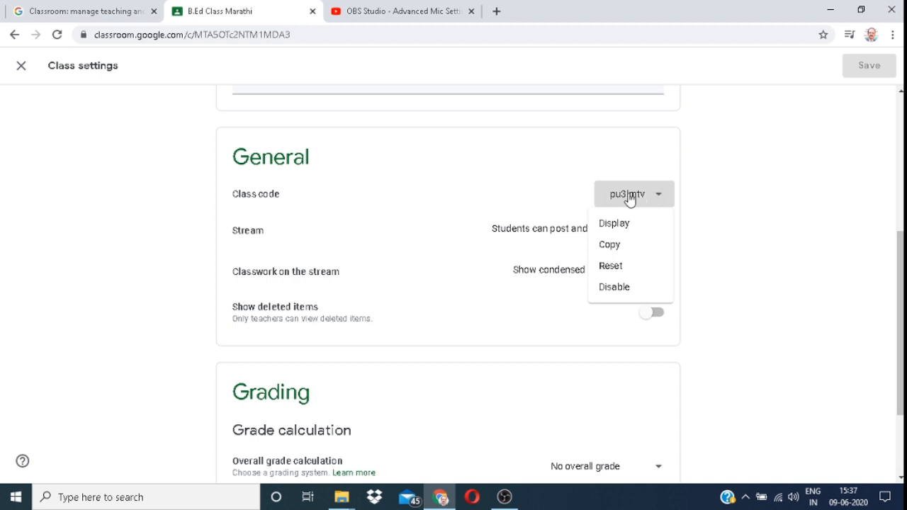
pyautogui.click(732, 188)
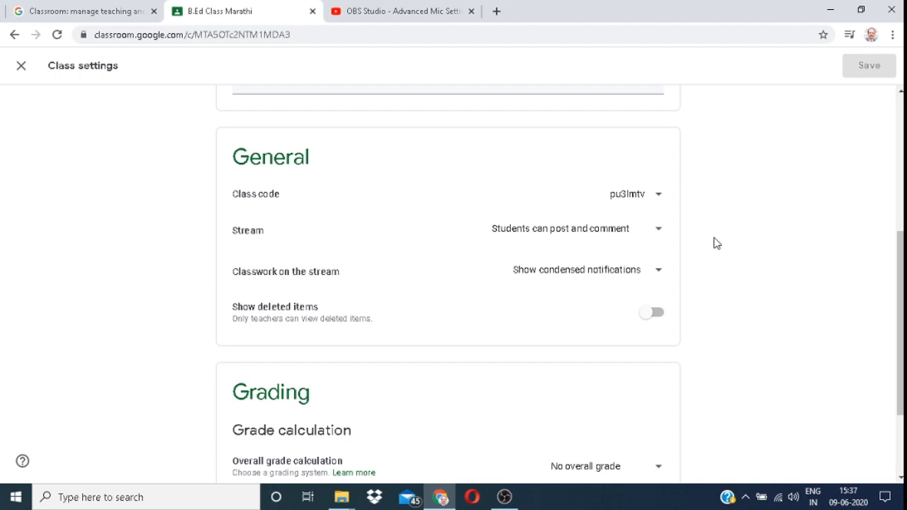
pyautogui.click(657, 273)
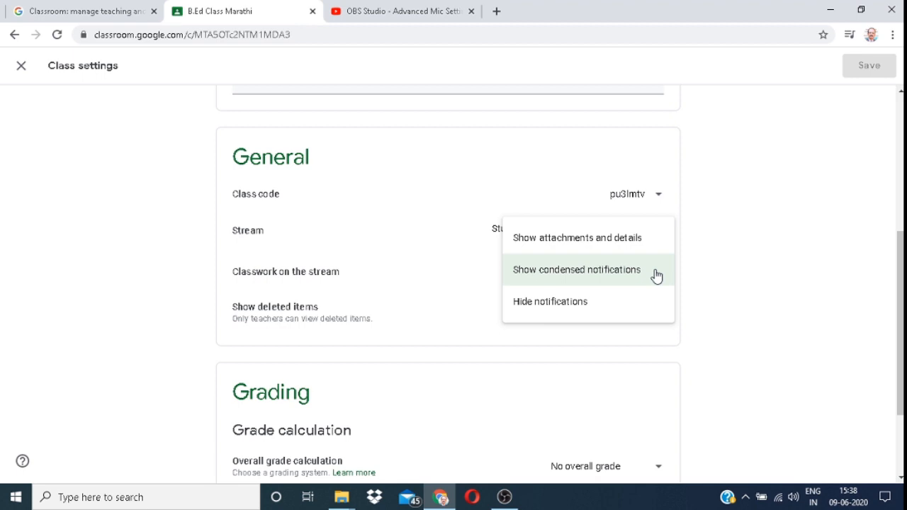
pyautogui.click(714, 272)
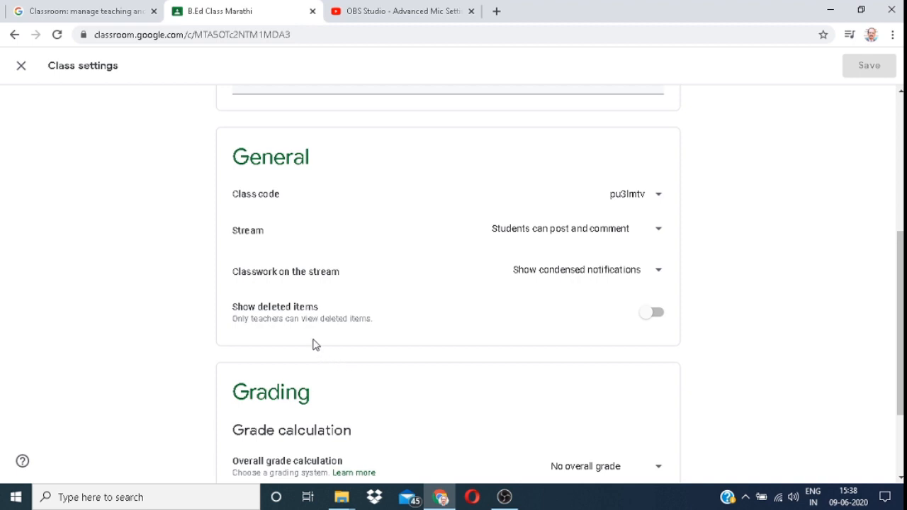